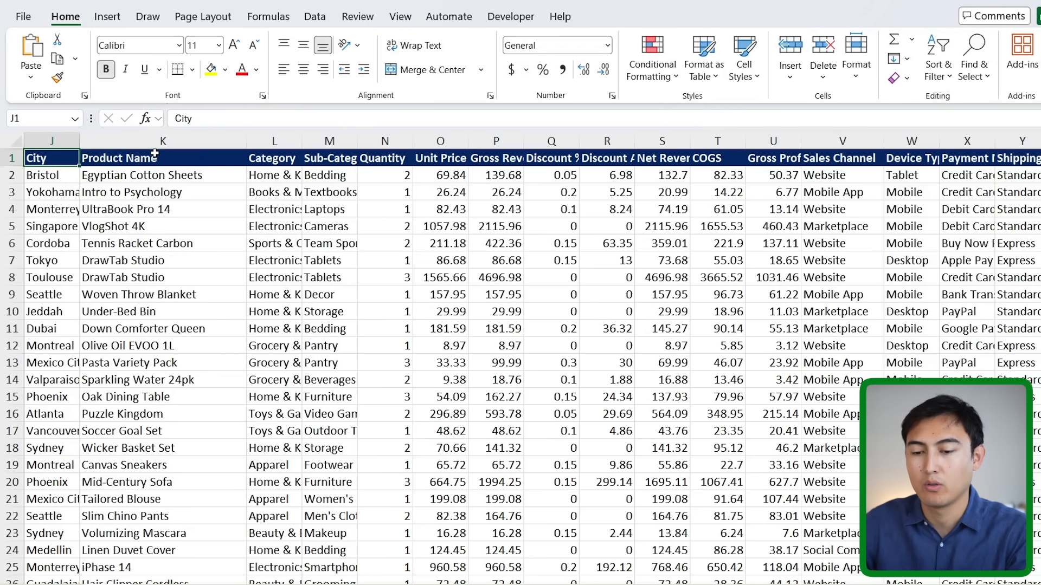
# Check the extent of the sales data in the City column and across the header row
pyautogui.hotkey('ctrl', 'Down')
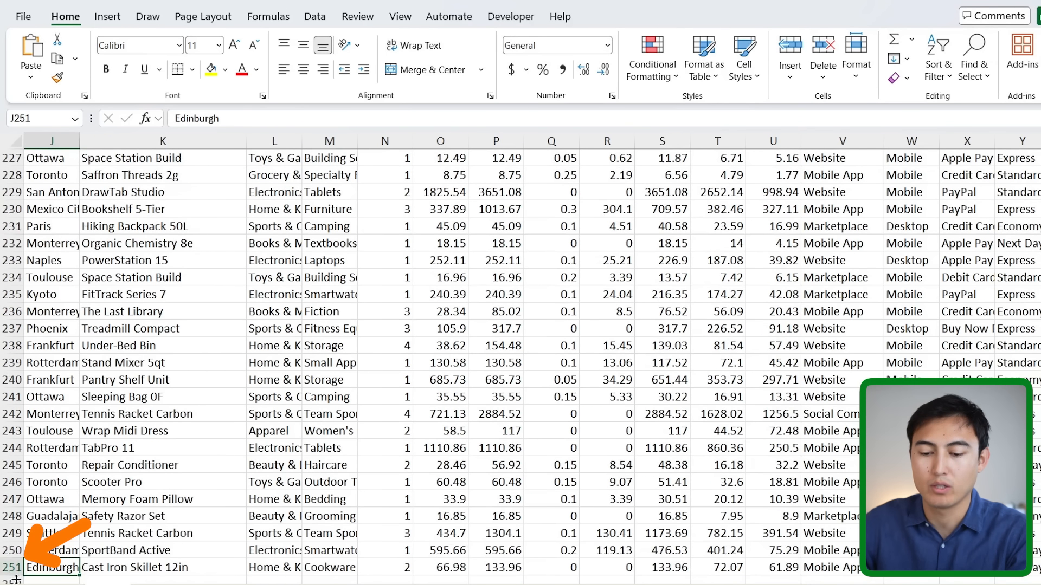
pyautogui.hotkey('ctrl', 'Up')
pyautogui.hotkey('ctrl', 'shift', 'Right')
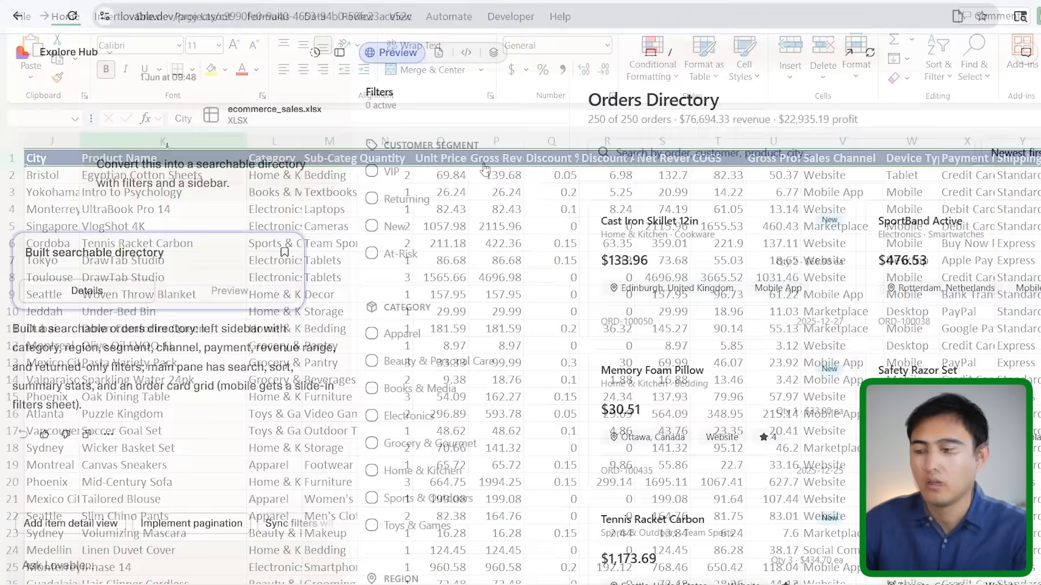
# Switch to the Lovable project, look through the directory's filter sidebar, and open the app preview in its own browser tab
pyautogui.scroll(-10, 426, 270)
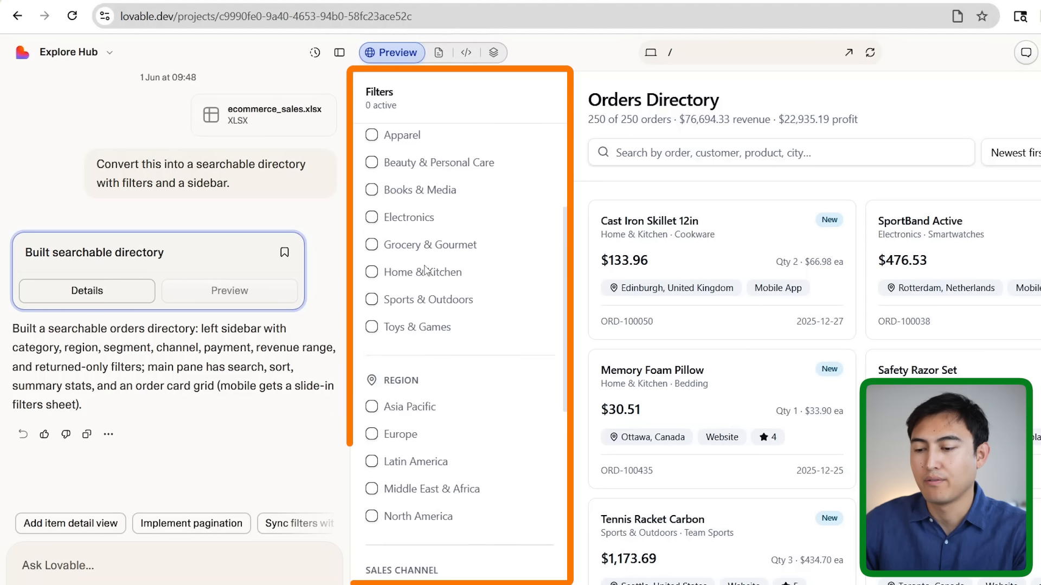
pyautogui.scroll(9, 426, 270)
pyautogui.scroll(1, 426, 270)
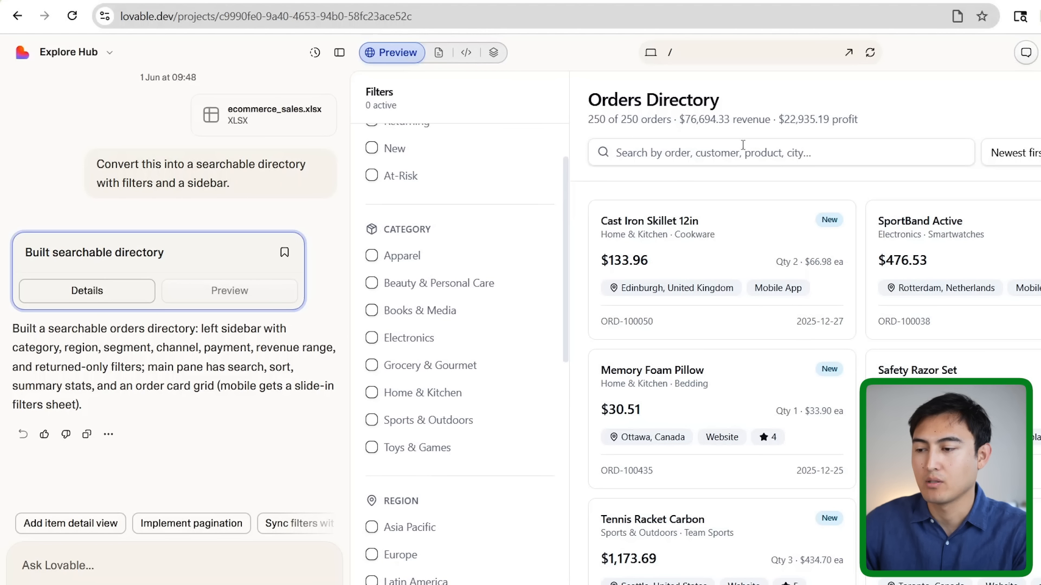
pyautogui.click(848, 52)
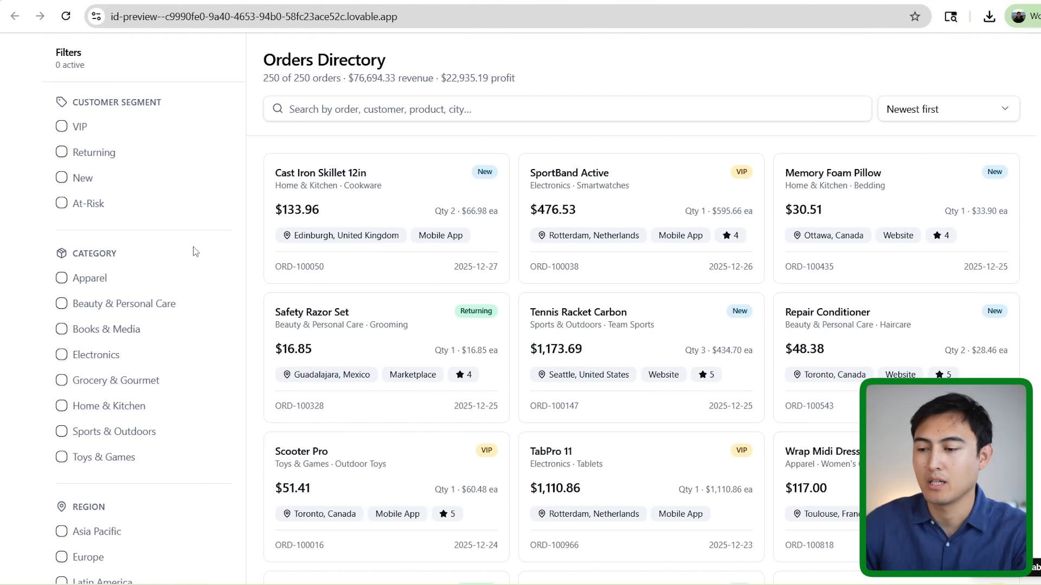
# Search the orders directory for "egy", then clear the search text
pyautogui.click(363, 112)
pyautogui.write('egy')
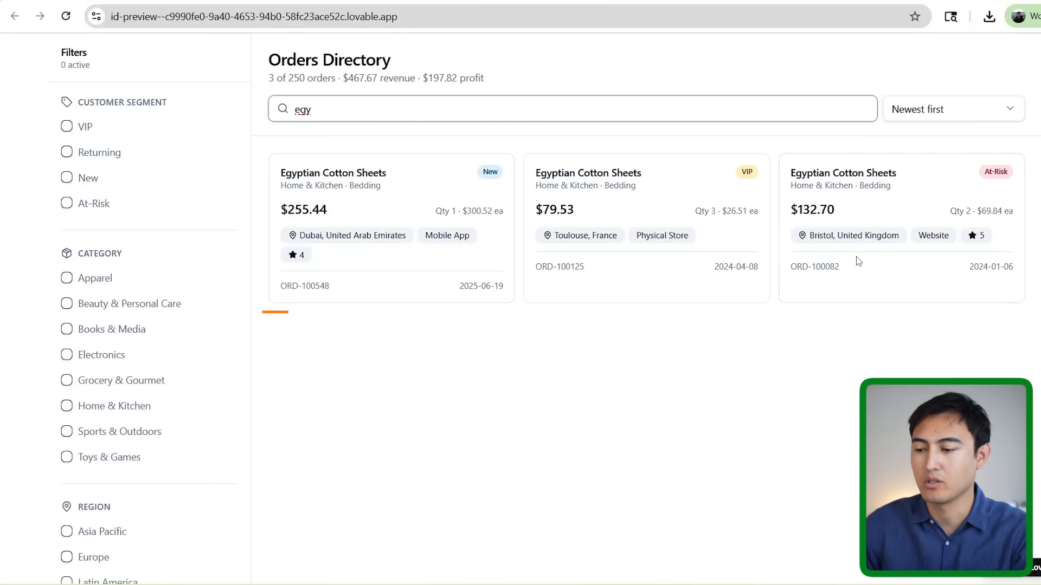
pyautogui.press('BackSpace')
pyautogui.press('BackSpace')
pyautogui.press('BackSpace')
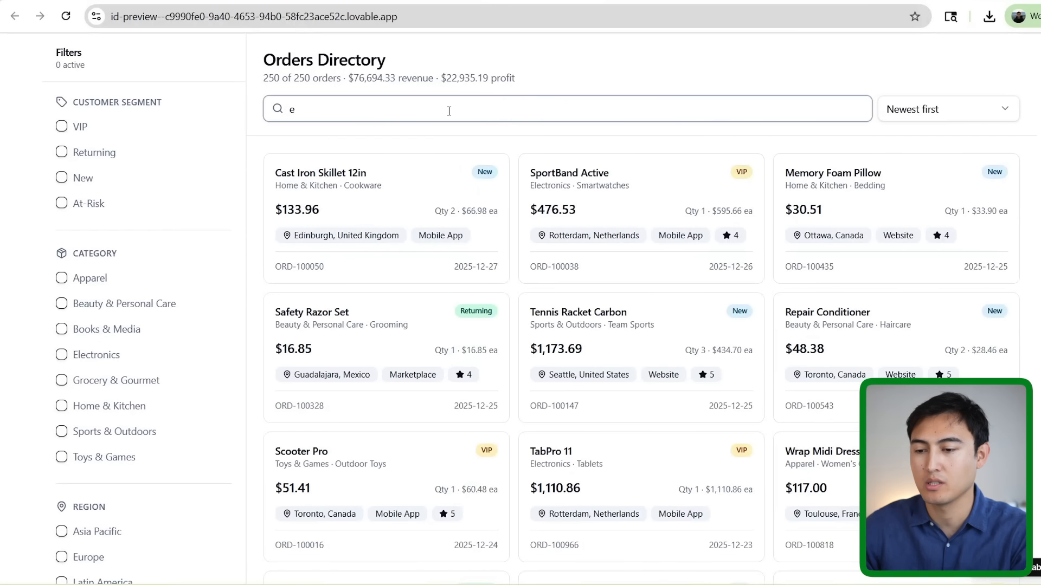
# Filter the orders by the Apparel category, inspect the category labels on the order cards, and reset the filters
pyautogui.click(90, 282)
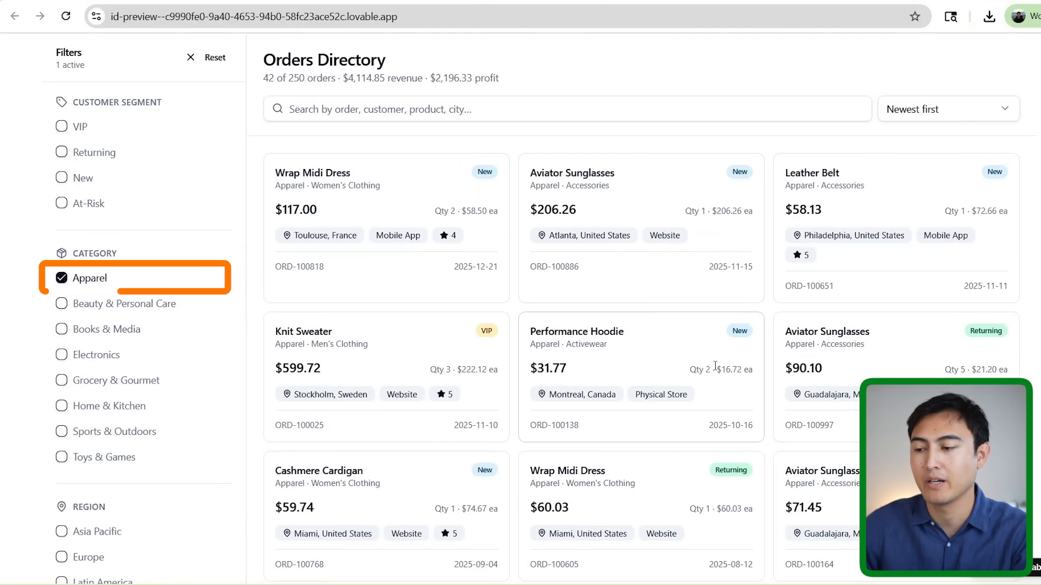
pyautogui.scroll(-5, 715, 366)
pyautogui.scroll(5, 715, 366)
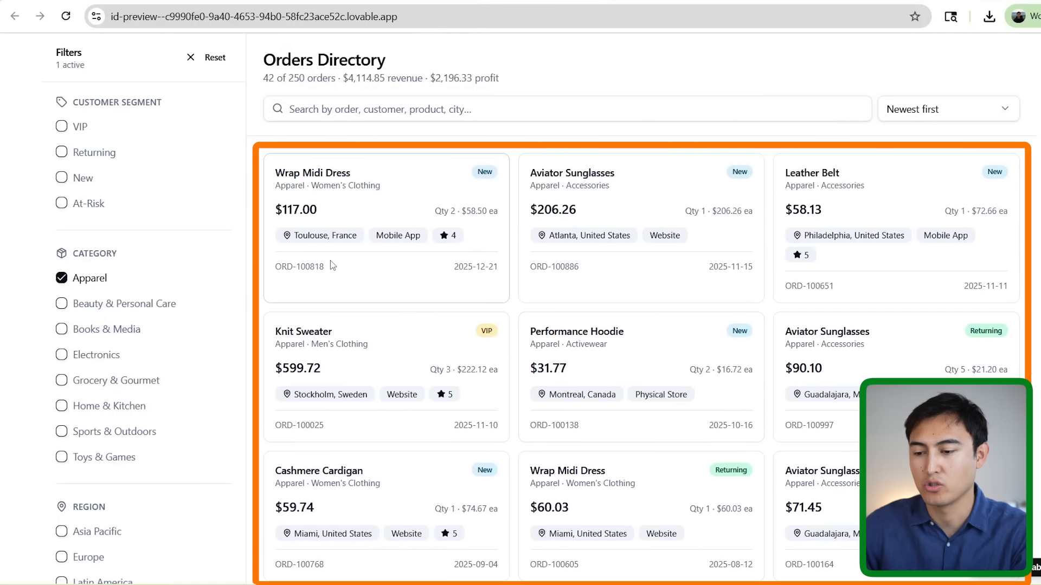
pyautogui.doubleClick(289, 186)
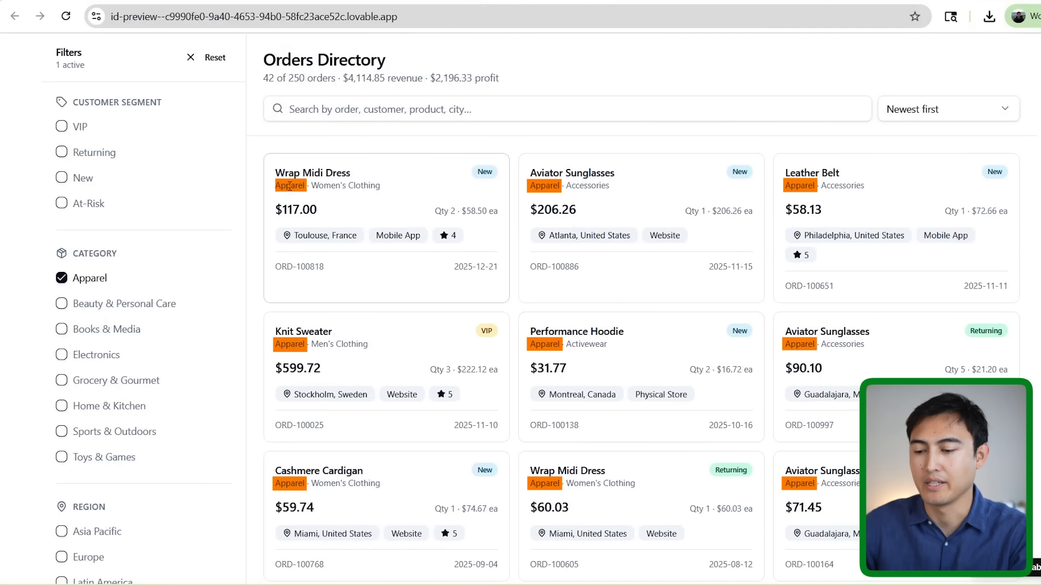
pyautogui.click(198, 59)
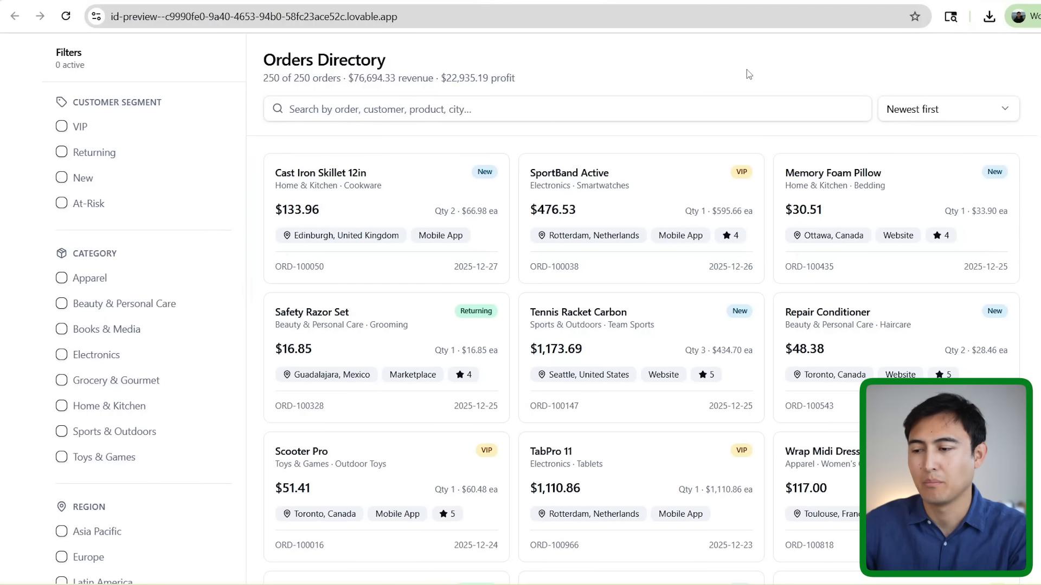
# Sort the orders by Revenue: high to low, then look over the order cards in the Lovable project preview
pyautogui.click(939, 113)
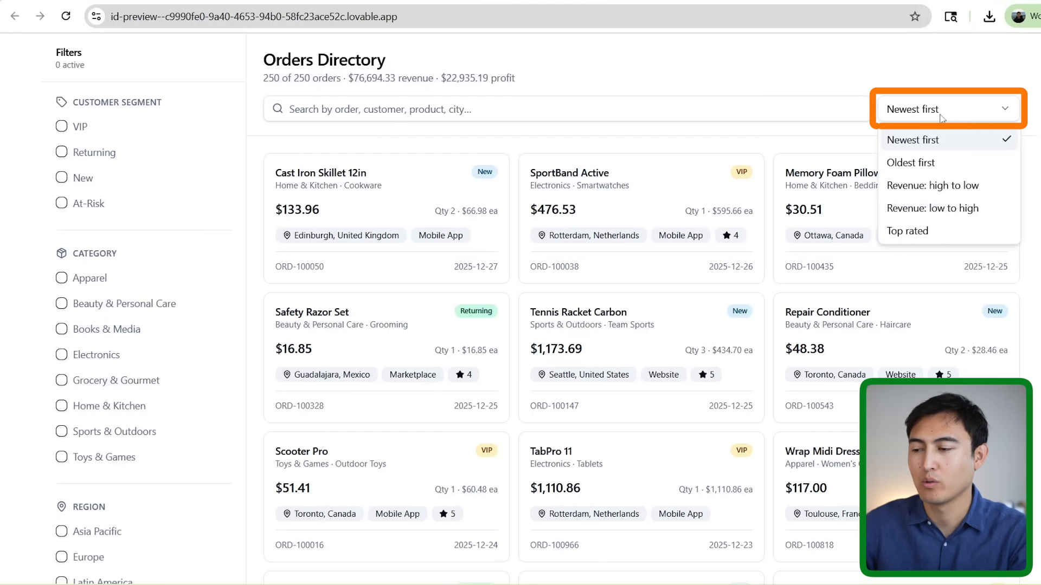
pyautogui.click(907, 193)
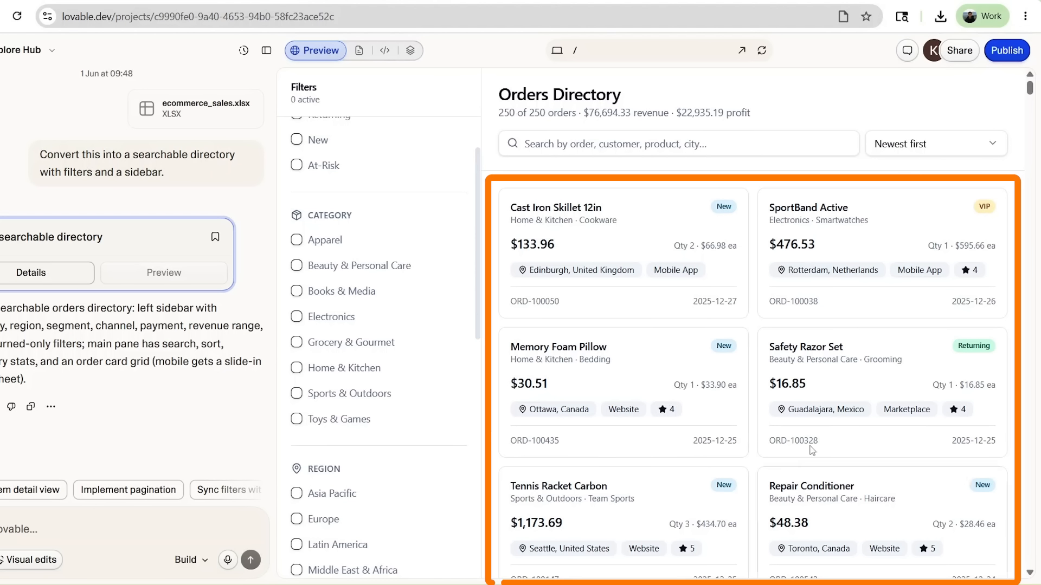
pyautogui.scroll(-3, 726, 328)
pyautogui.scroll(3, 725, 327)
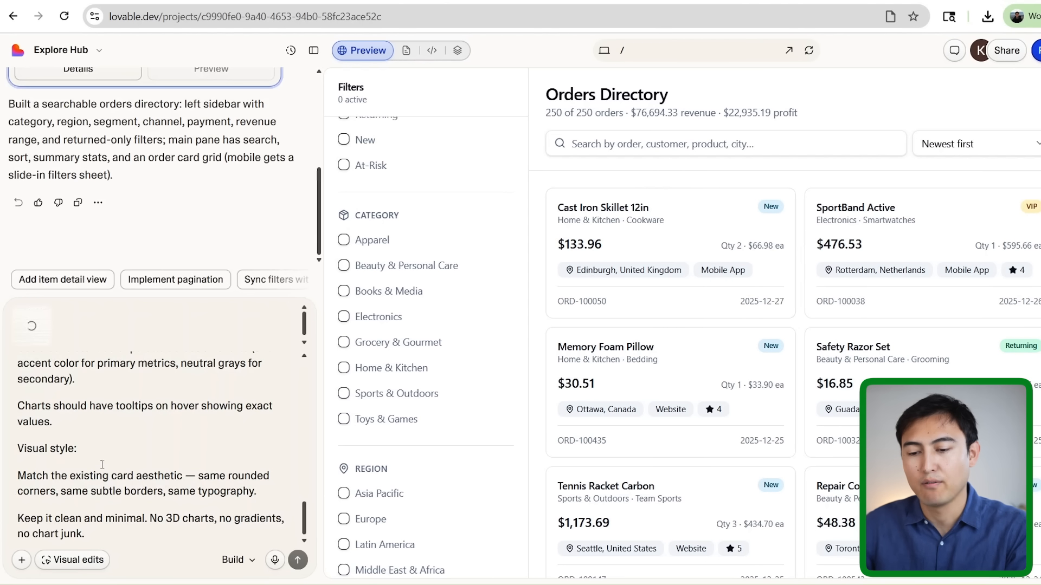
# Review the opening of the dashboard prompt, including the tab switcher with "Directory" and "Dashboard" views
pyautogui.scroll(7, 102, 465)
pyautogui.scroll(5, 102, 465)
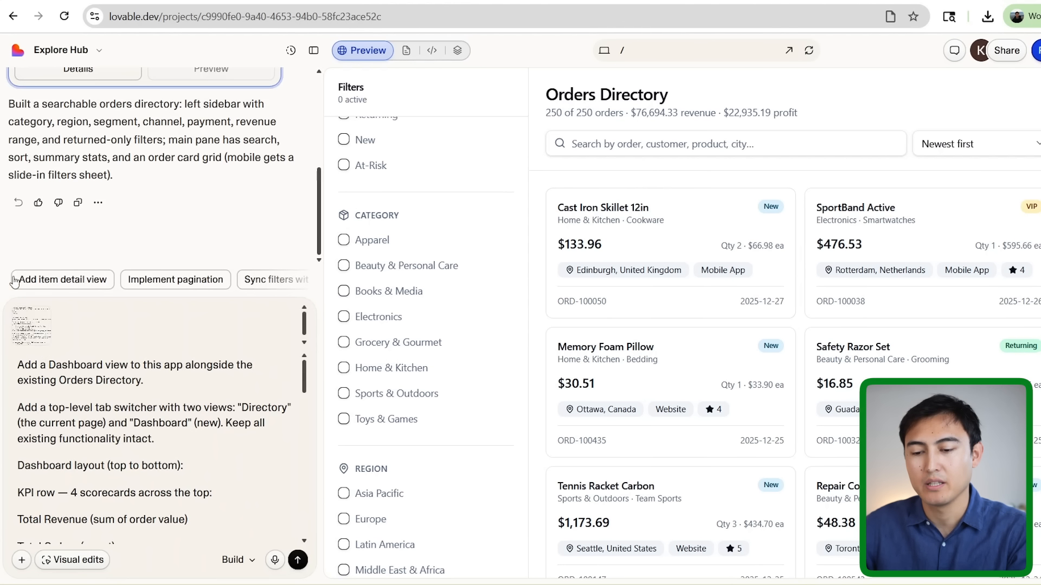
pyautogui.click(88, 382)
pyautogui.scroll(-1, 88, 382)
pyautogui.scroll(1, 76, 381)
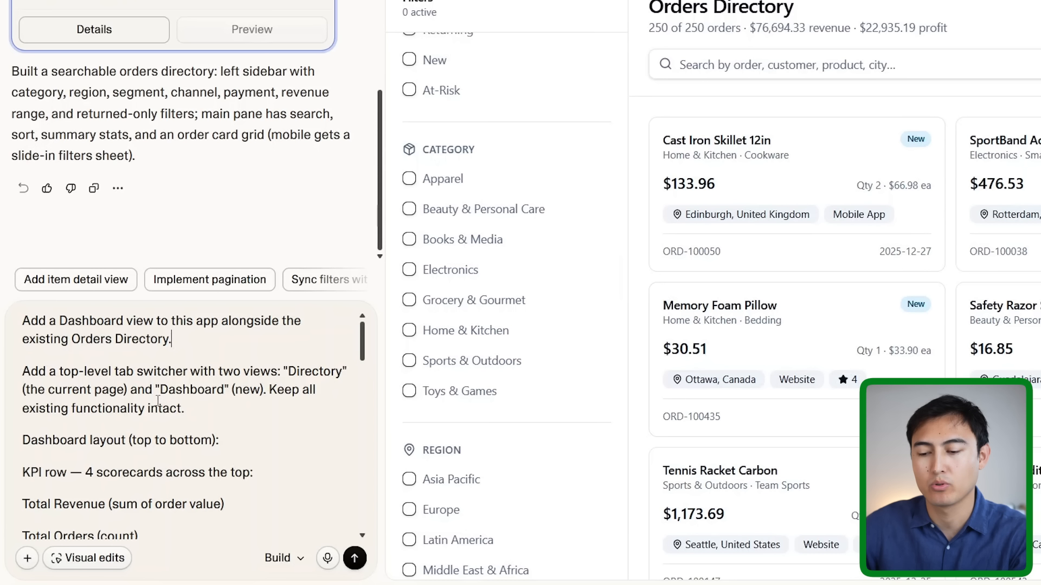
pyautogui.moveTo(289, 372); pyautogui.dragTo(357, 387)
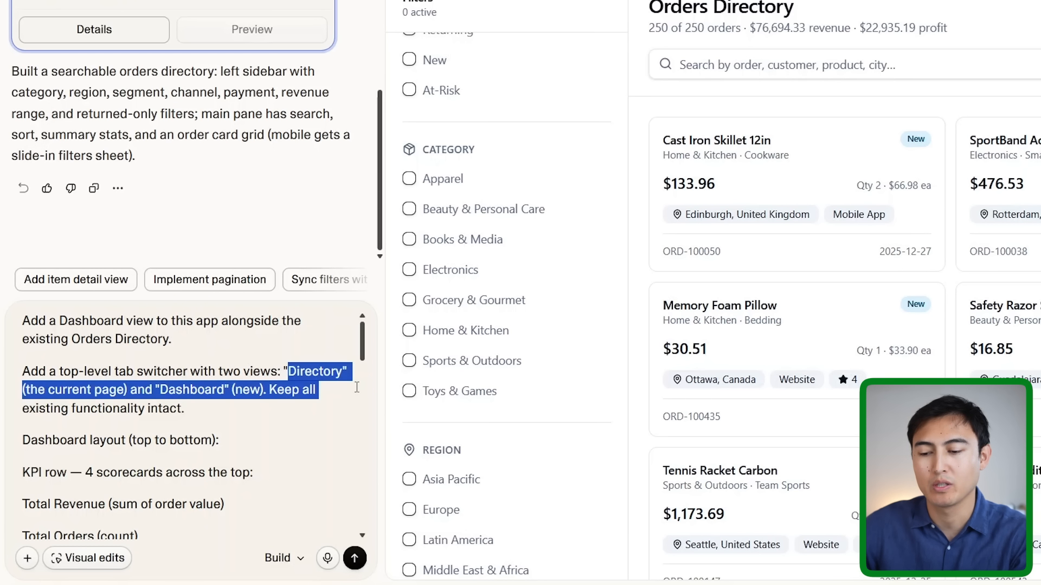
pyautogui.click(125, 390)
pyautogui.keyDown('shift'); pyautogui.click(245, 407); pyautogui.keyUp('shift')
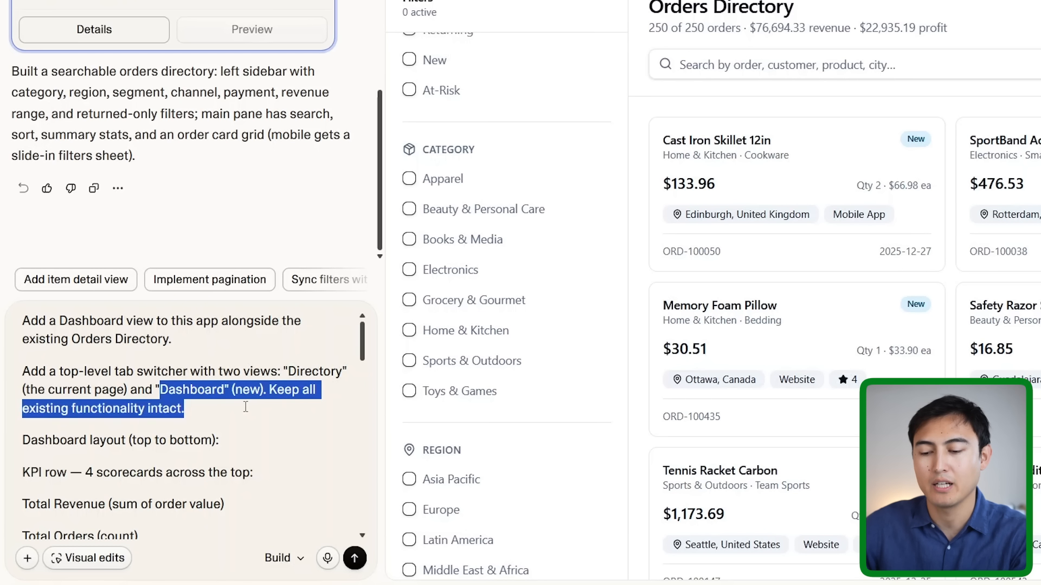
pyautogui.click(226, 405)
# Read the prompt's dashboard layout section covering the KPI scorecards, the charts row and the breakdown row
pyautogui.scroll(-3, 226, 405)
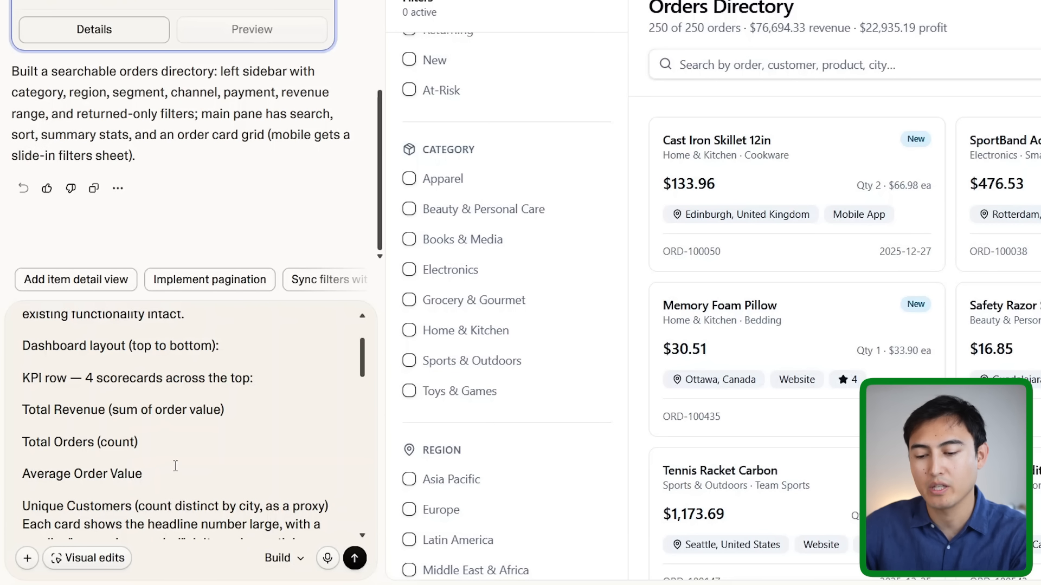
pyautogui.moveTo(162, 477); pyautogui.dragTo(15, 410)
pyautogui.click(99, 364)
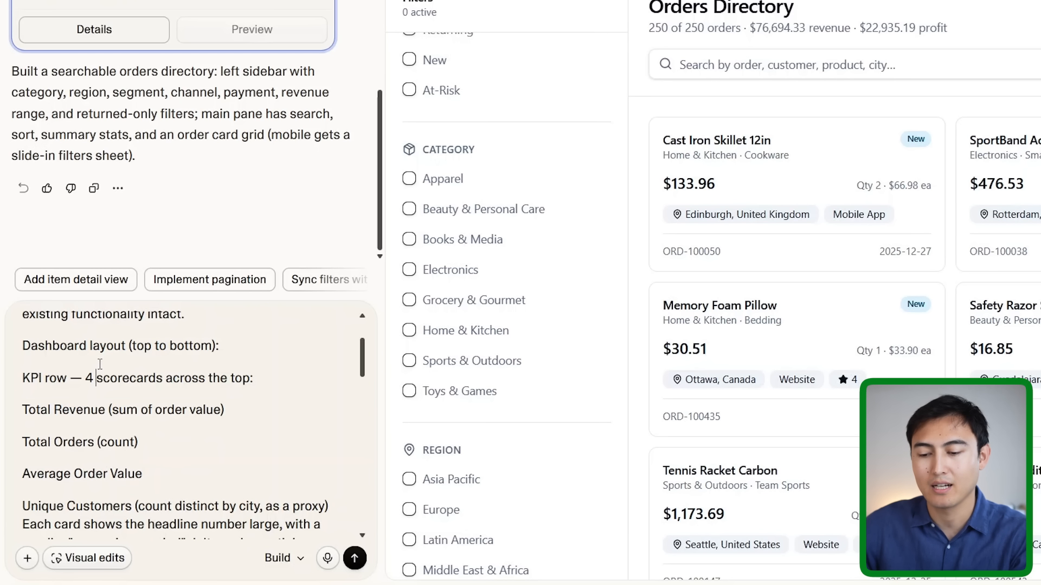
pyautogui.scroll(-3, 154, 390)
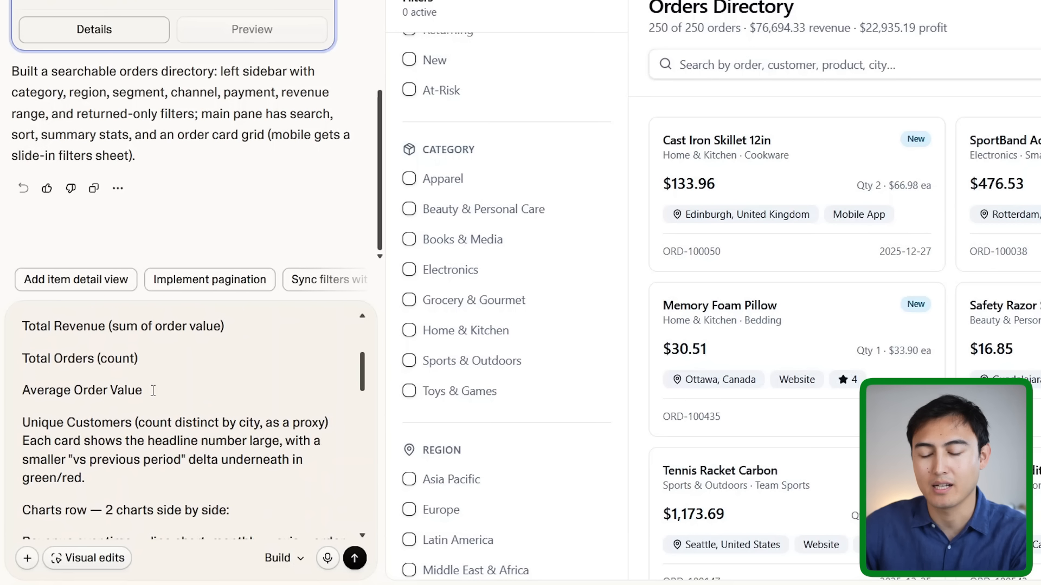
pyautogui.scroll(2, 153, 391)
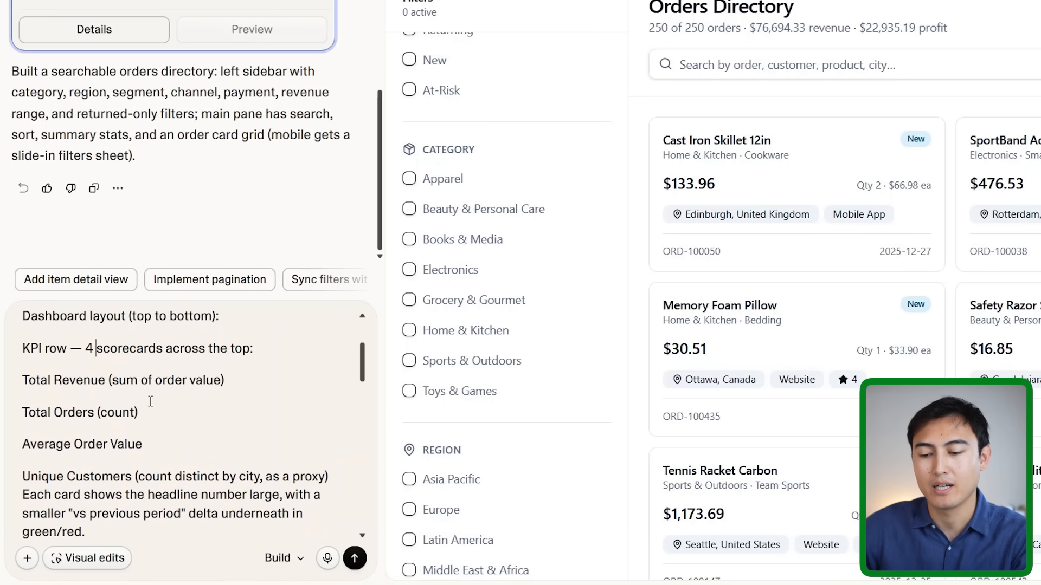
pyautogui.scroll(-5, 151, 401)
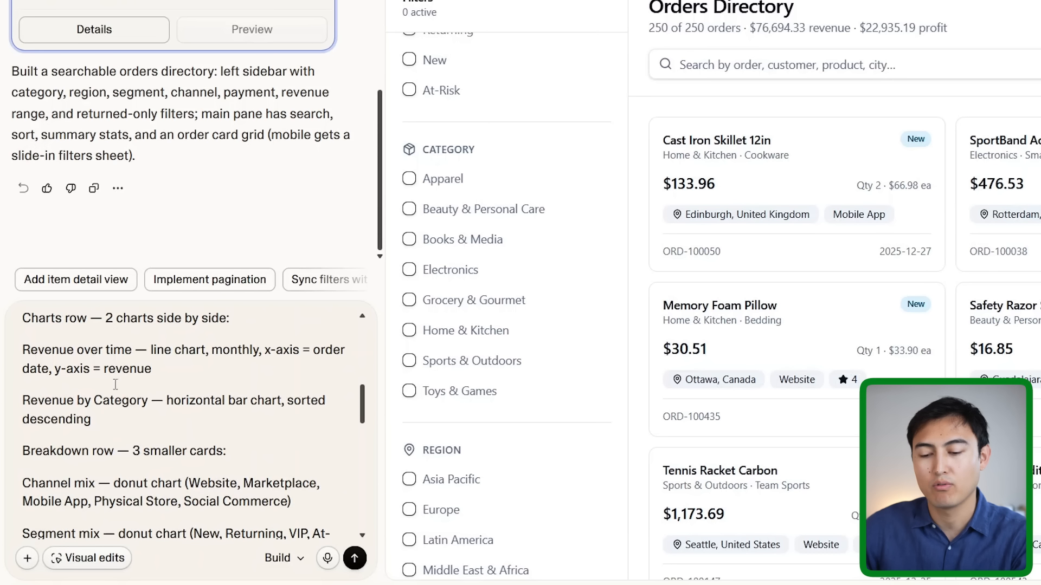
pyautogui.scroll(-10, 135, 446)
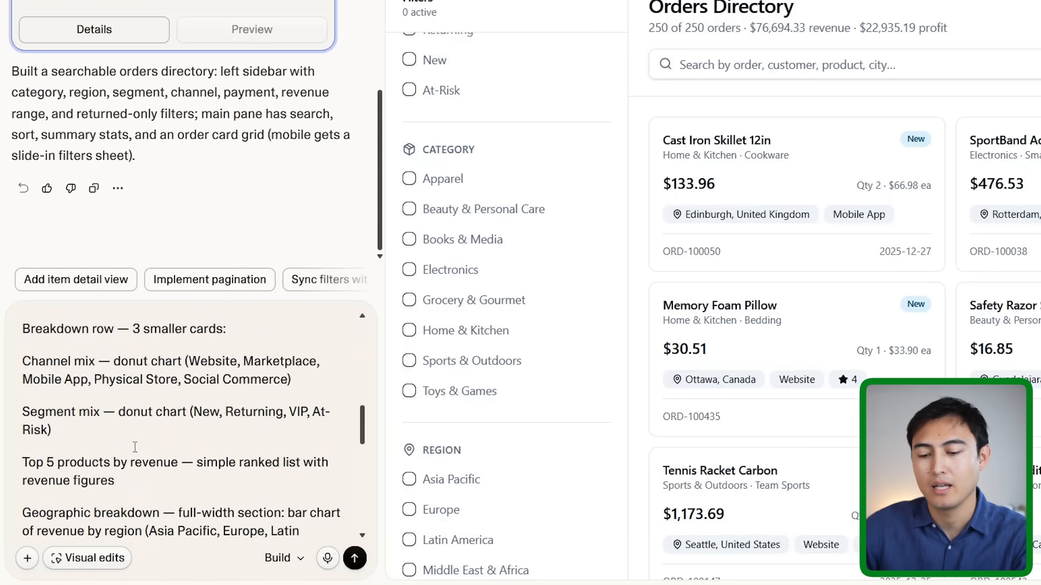
# Read the prompt's Behavior and Visual style sections, covering shared filters, date range picker, color palette, tooltips and the no-3D-charts rule
pyautogui.scroll(-3, 135, 446)
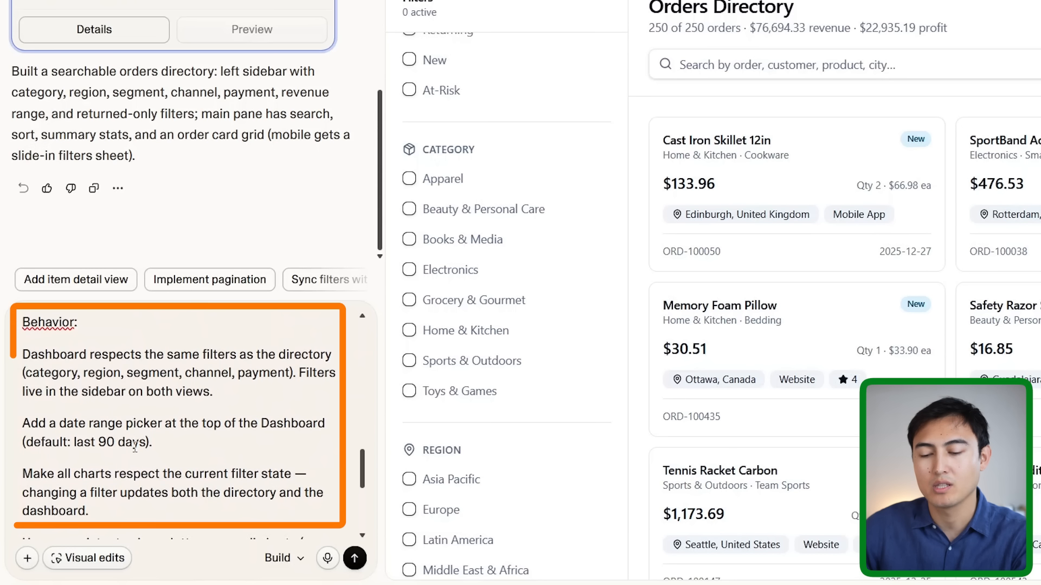
pyautogui.tripleClick(85, 355)
pyautogui.click(166, 373)
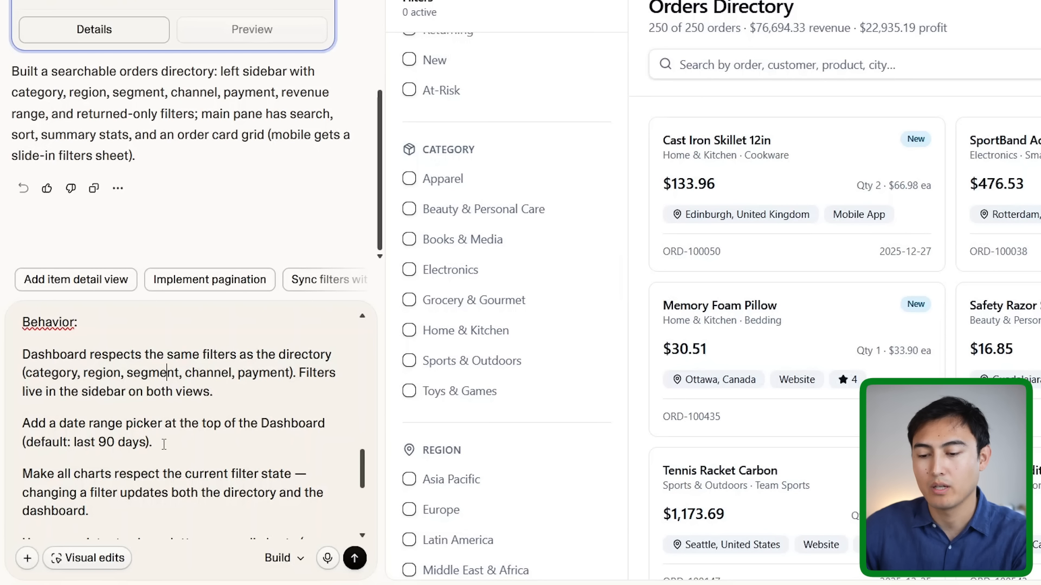
pyautogui.scroll(-5, 201, 446)
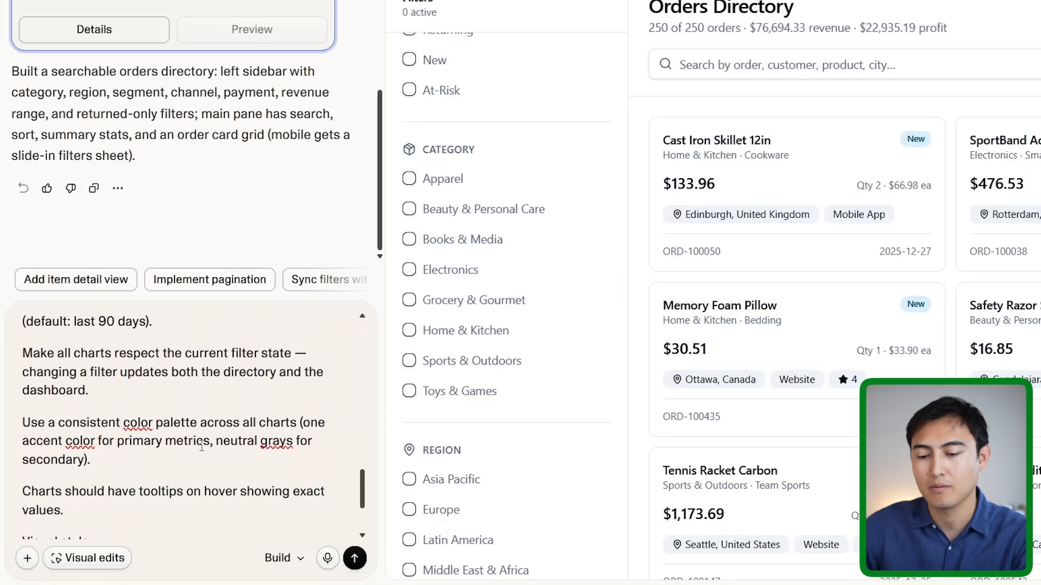
pyautogui.scroll(-1, 202, 446)
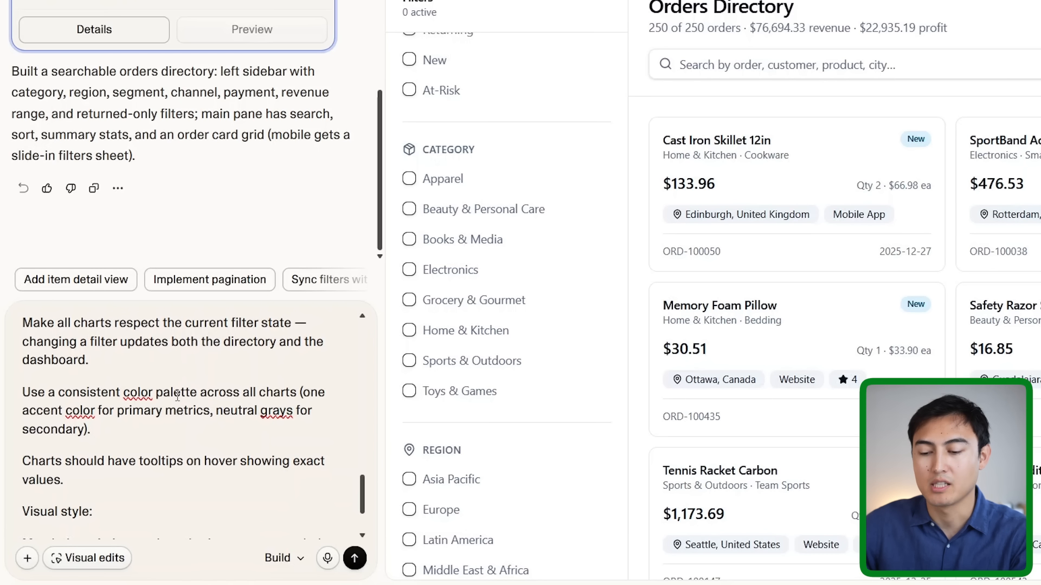
pyautogui.scroll(-3, 177, 396)
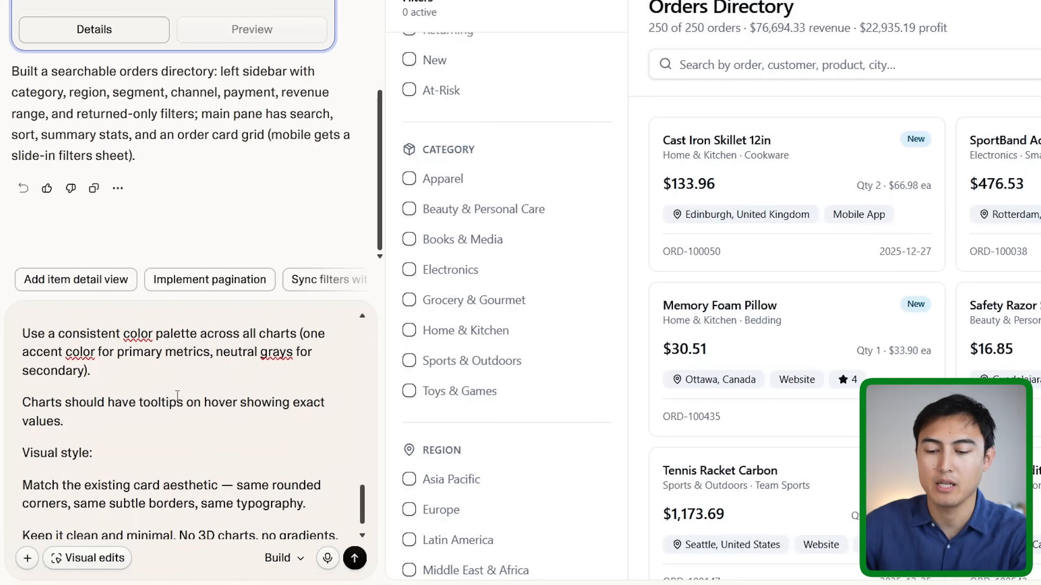
pyautogui.scroll(-2, 178, 397)
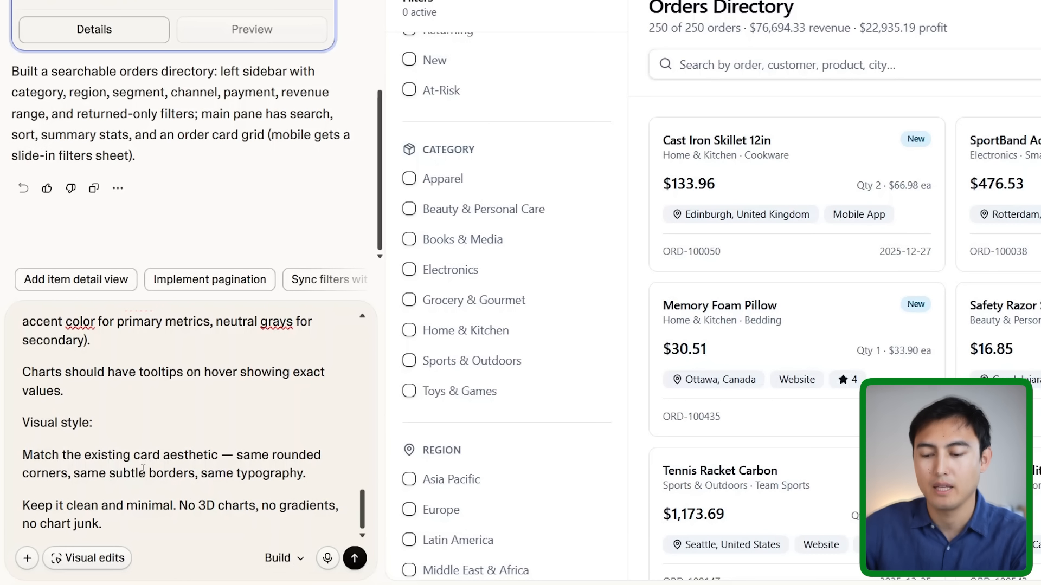
pyautogui.moveTo(182, 507)
pyautogui.mouseDown()
pyautogui.moveTo(269, 515)
pyautogui.moveTo(175, 516)
pyautogui.mouseUp()
pyautogui.click(283, 512)
pyautogui.click(199, 502)
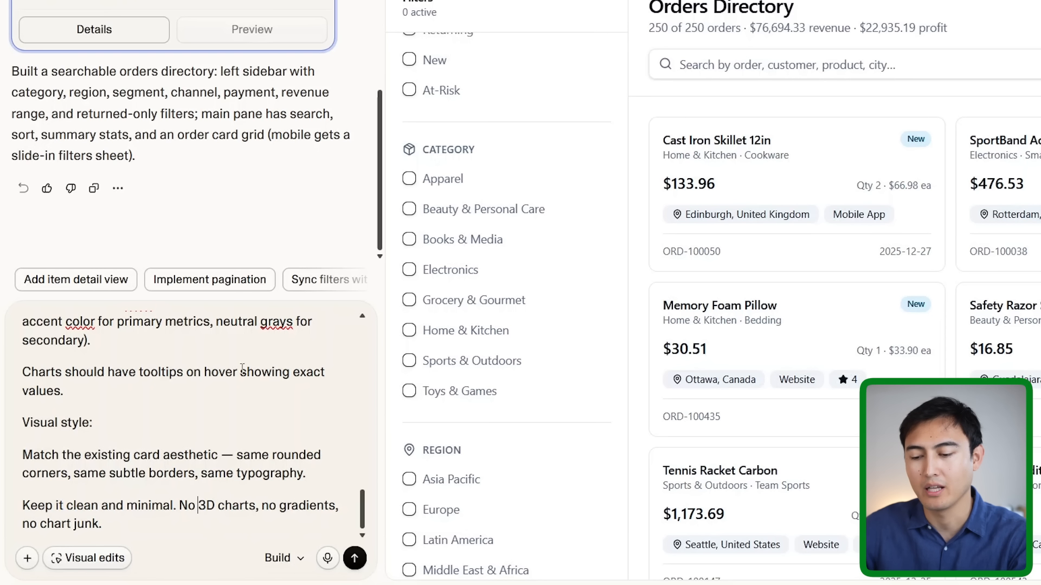
# Submit the dashboard prompt to Lovable and view the Build and Plan mode options, leaving Build selected
pyautogui.click(355, 558)
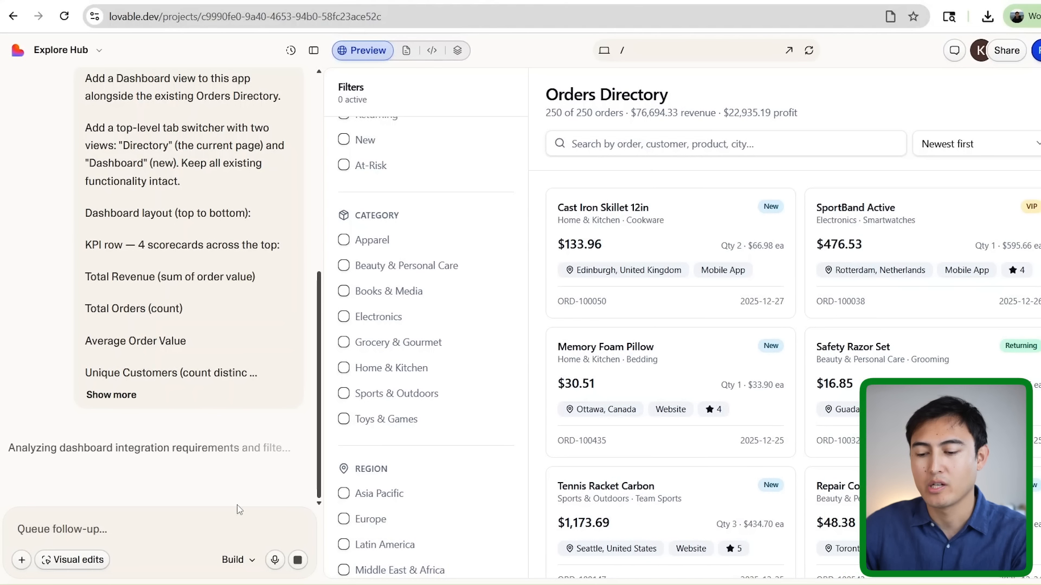
pyautogui.click(250, 563)
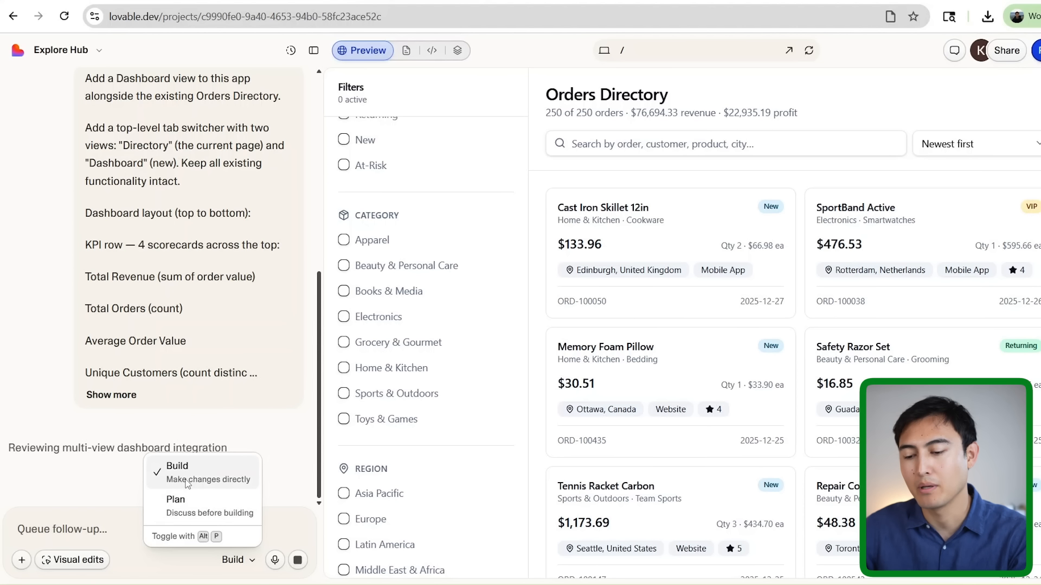
pyautogui.click(167, 248)
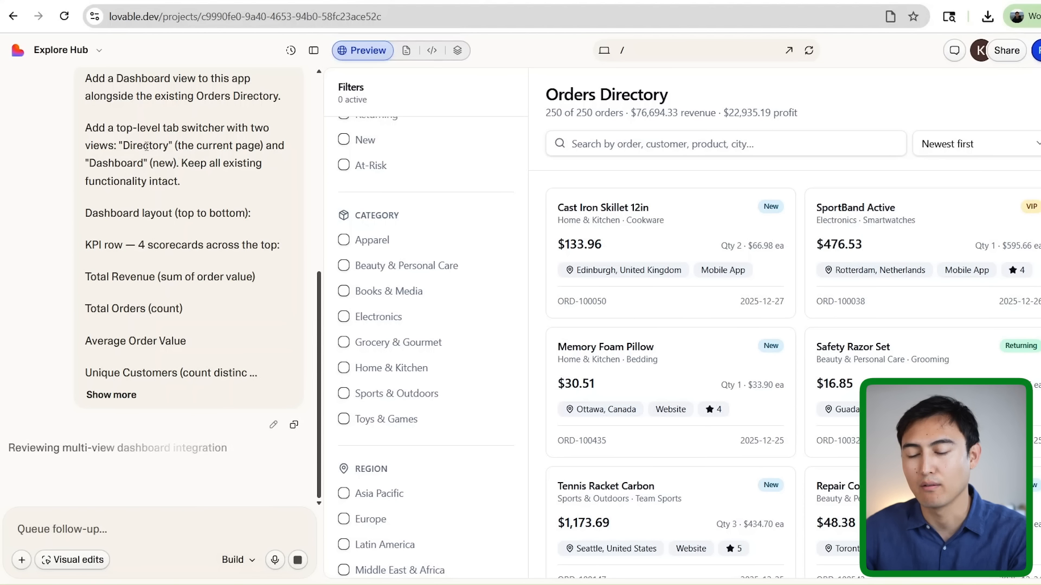
pyautogui.scroll(4, 148, 150)
pyautogui.scroll(-4, 146, 148)
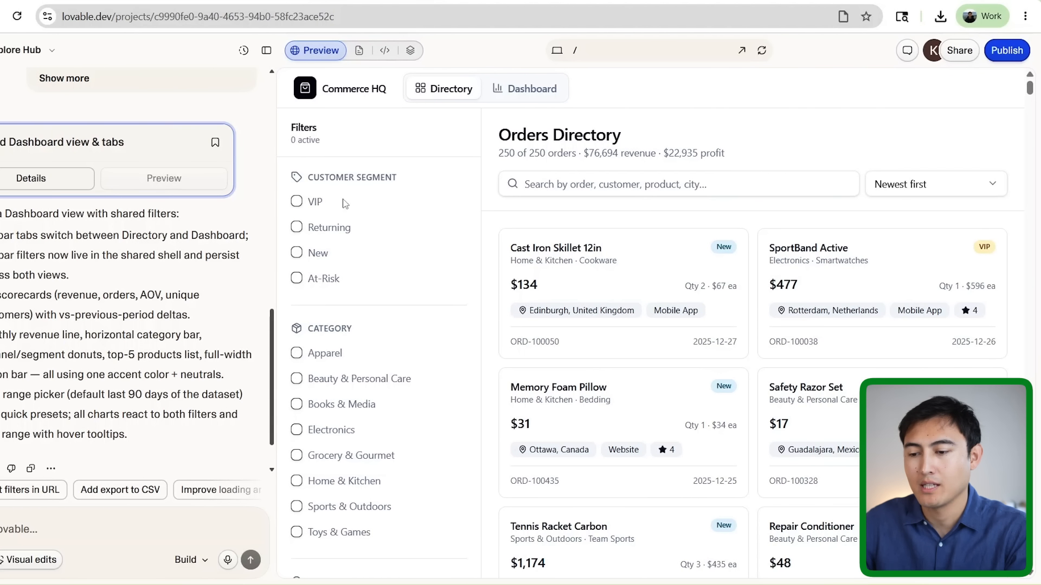
# Open the new Dashboard view in the app preview and look through its scorecards and charts
pyautogui.click(514, 93)
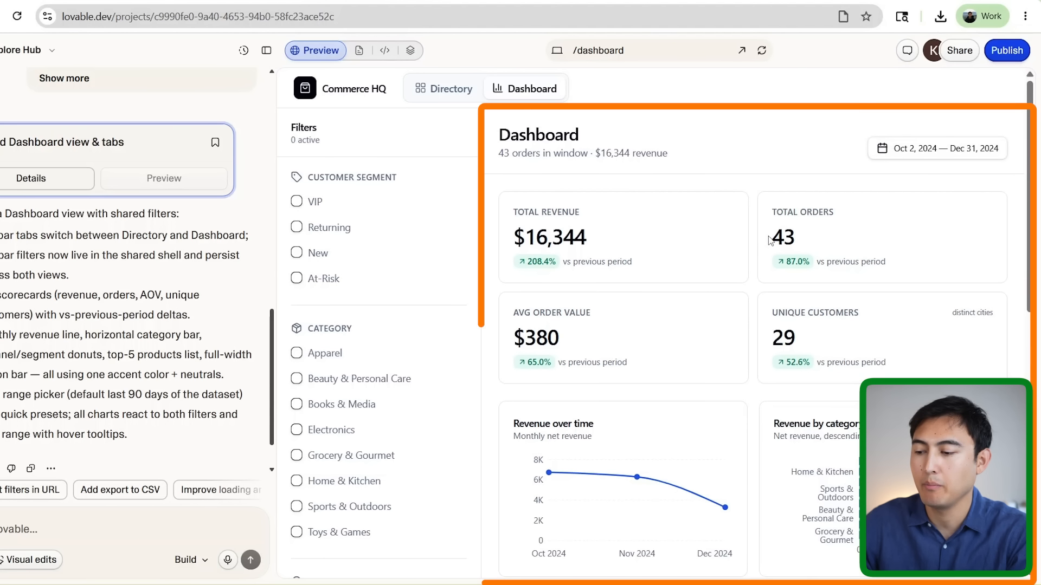
pyautogui.scroll(-8, 768, 237)
pyautogui.scroll(10, 768, 235)
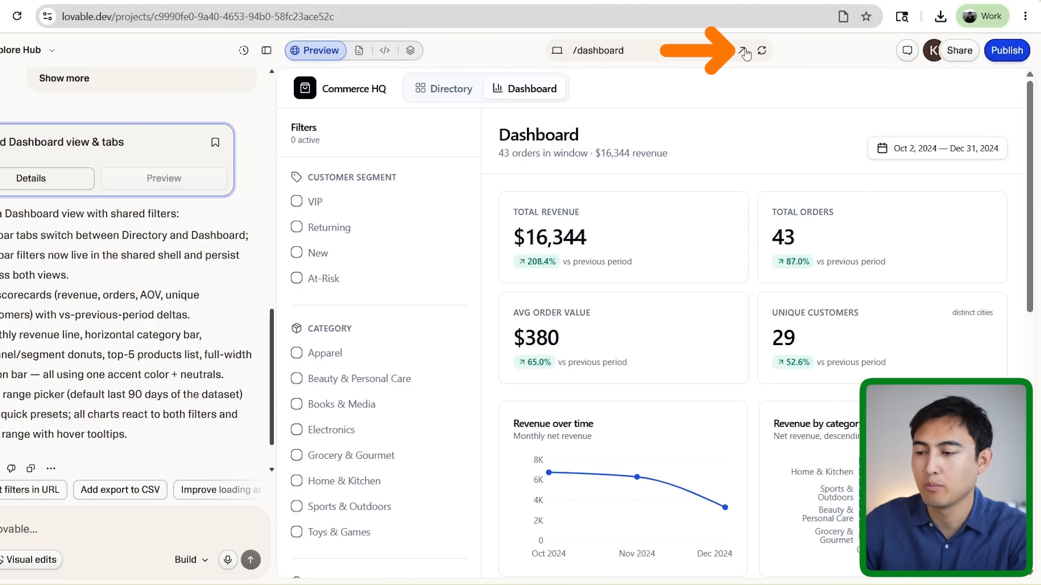
# Open the dashboard preview in its own browser page and review the revenue, category, channel, segment, top products and region charts
pyautogui.click(745, 49)
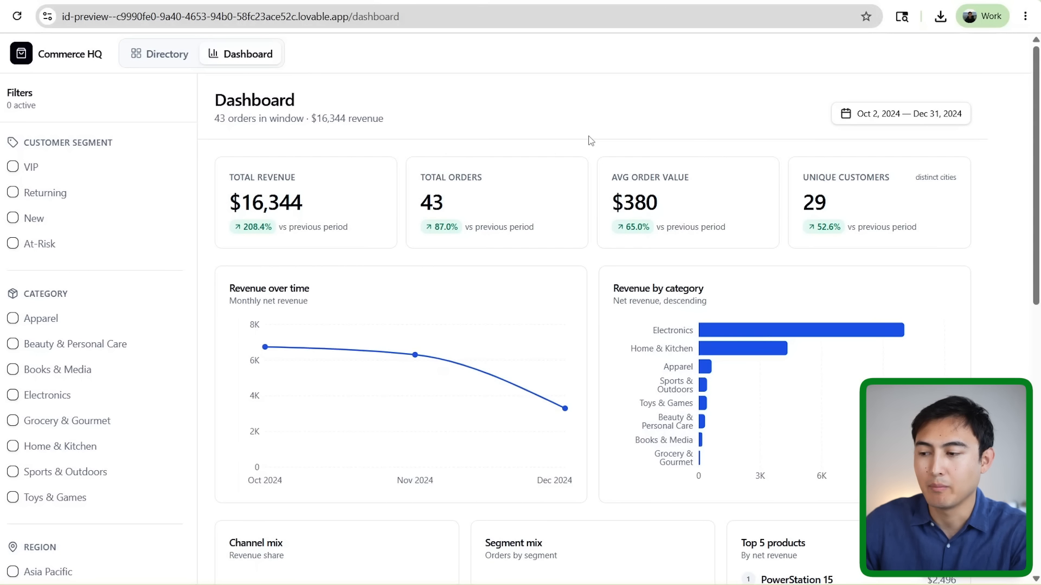
pyautogui.moveTo(567, 355)
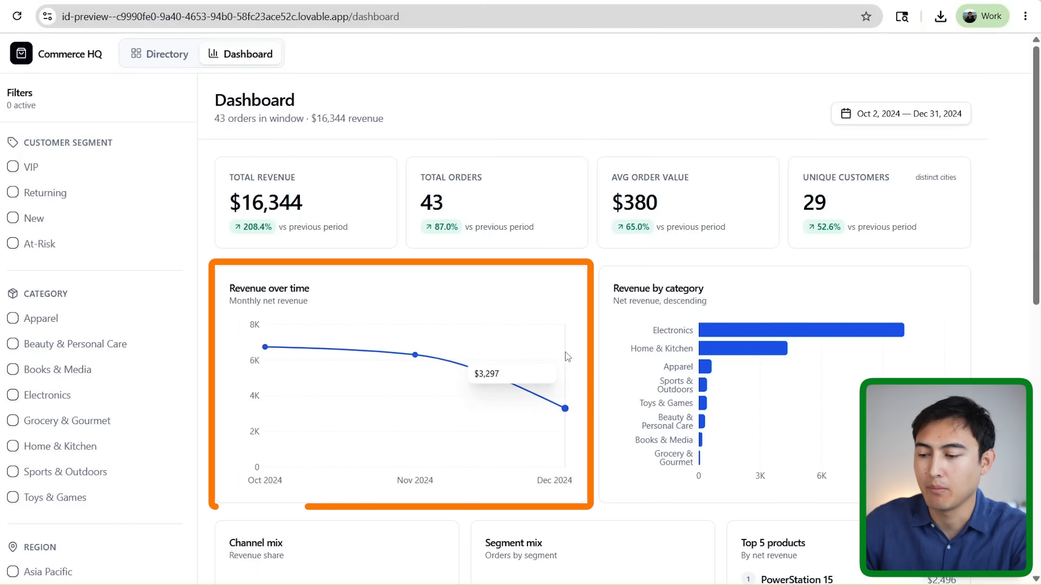
pyautogui.scroll(-4, 606, 338)
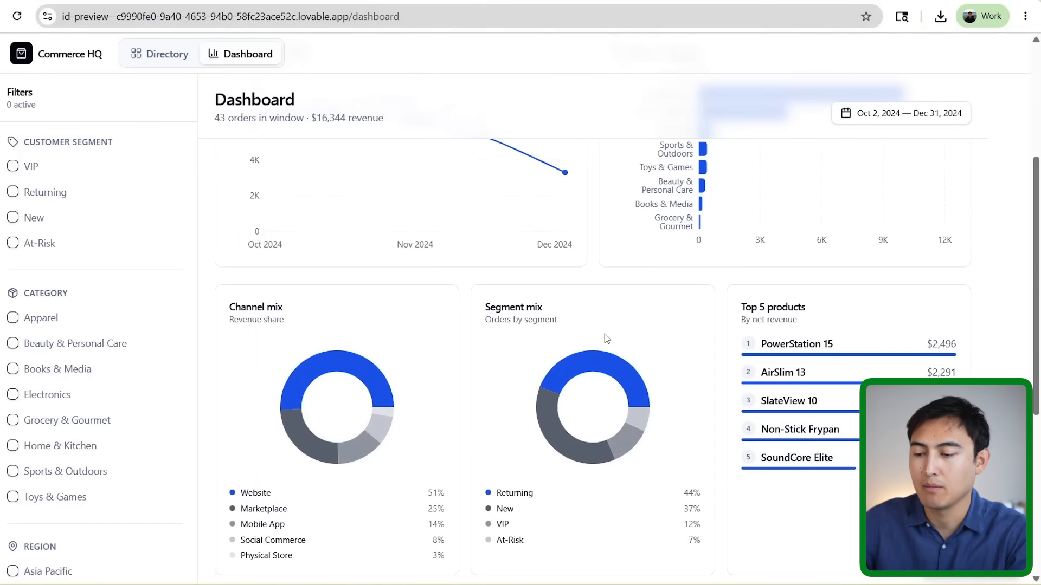
pyautogui.scroll(-3, 606, 338)
pyautogui.scroll(-3, 606, 339)
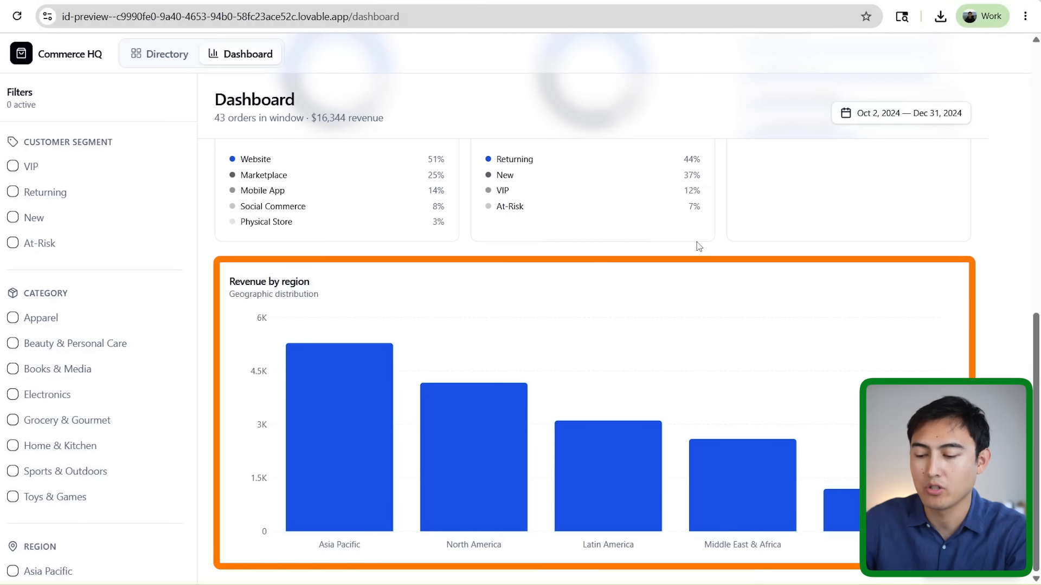
pyautogui.scroll(10, 350, 269)
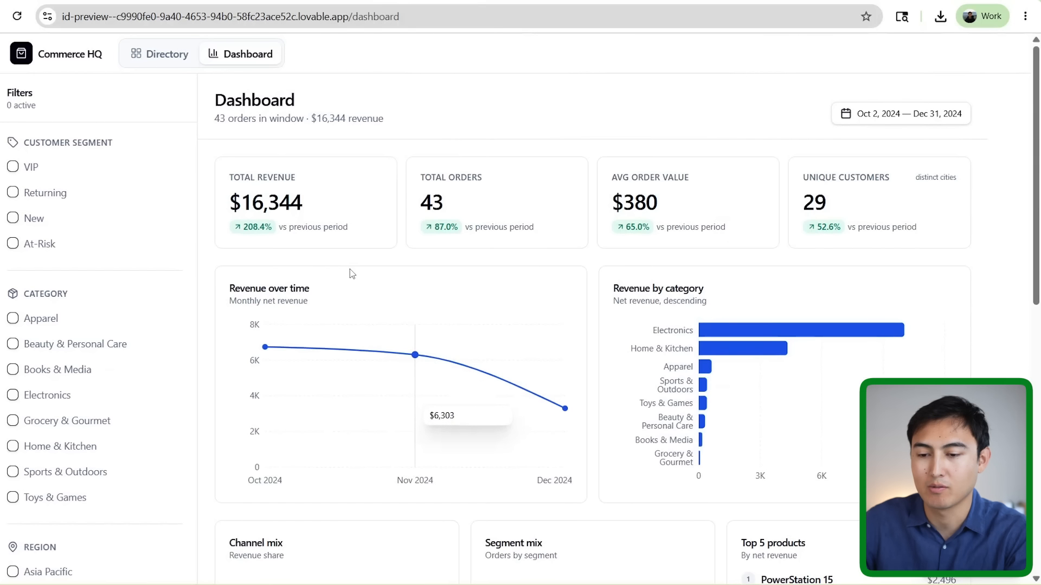
# Filter the dashboard by the Apparel category and check that the filter carries over between the Directory and Dashboard views
pyautogui.click(43, 319)
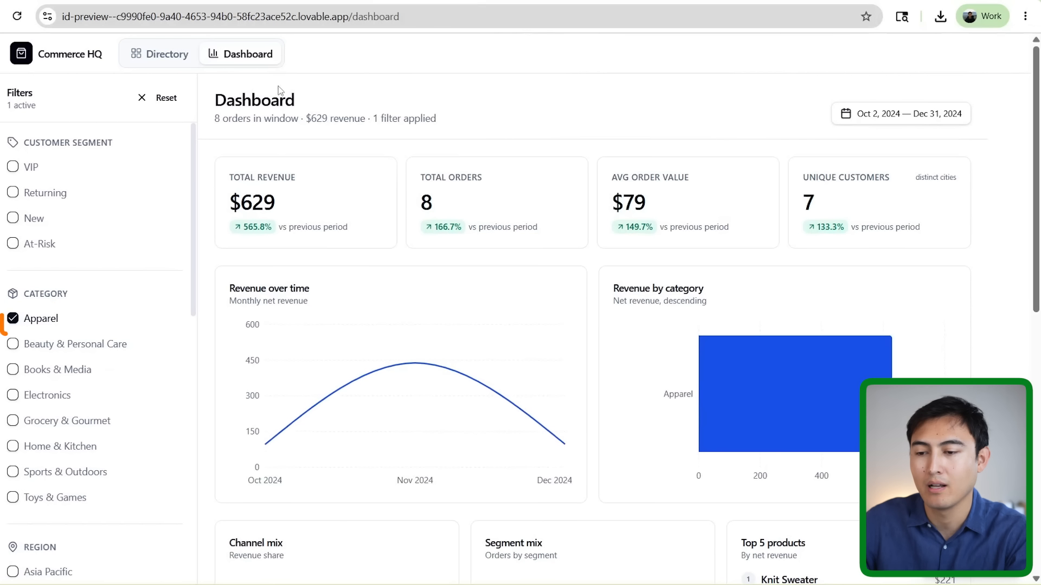
pyautogui.click(173, 53)
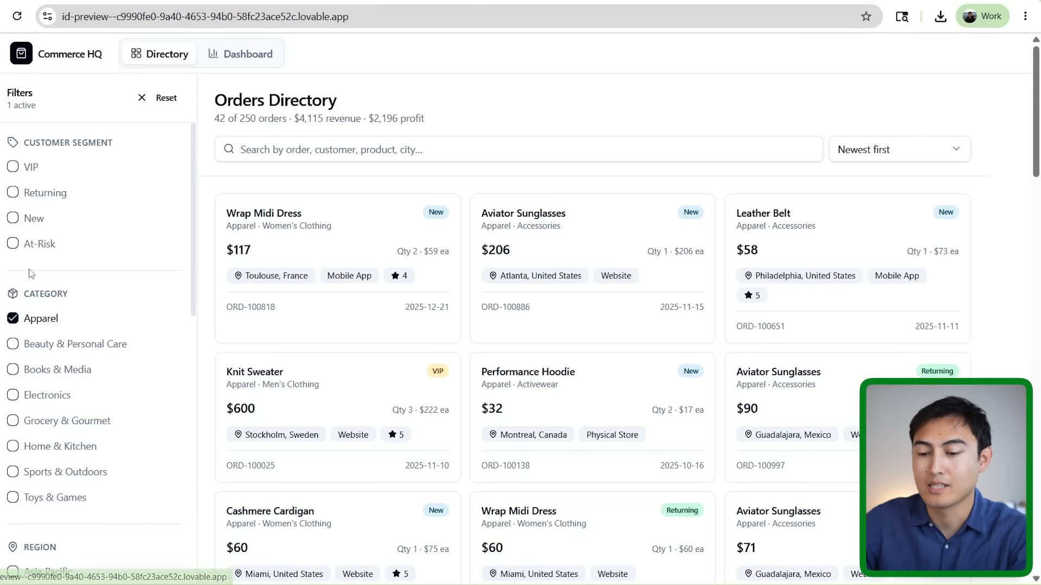
pyautogui.click(247, 58)
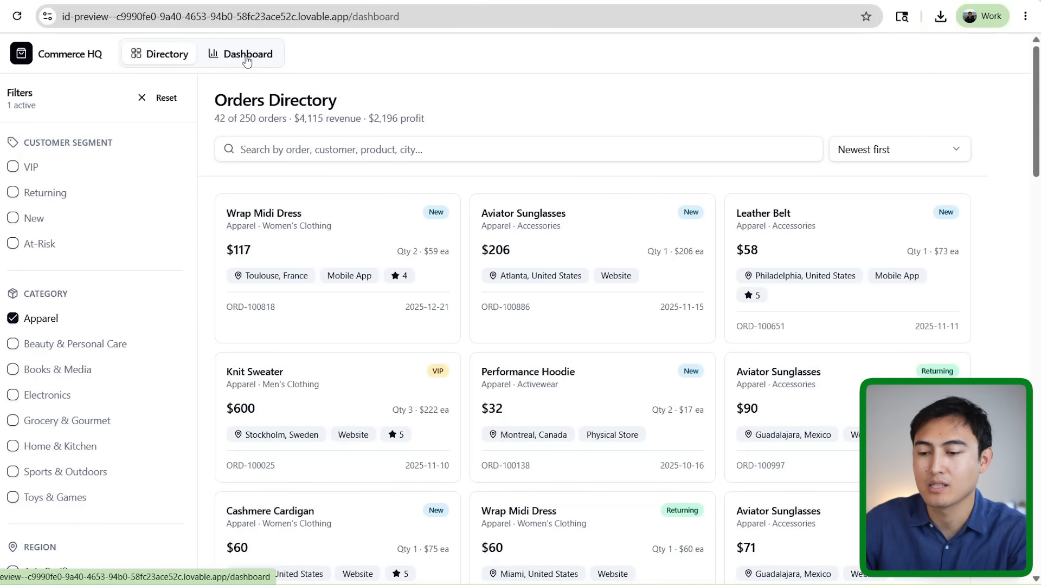
pyautogui.click(166, 59)
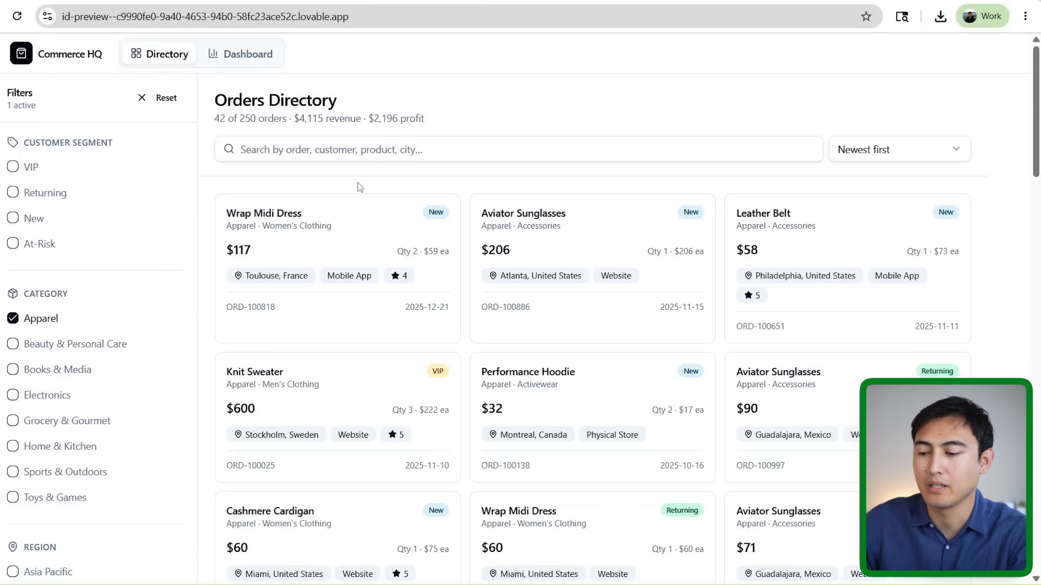
pyautogui.click(251, 62)
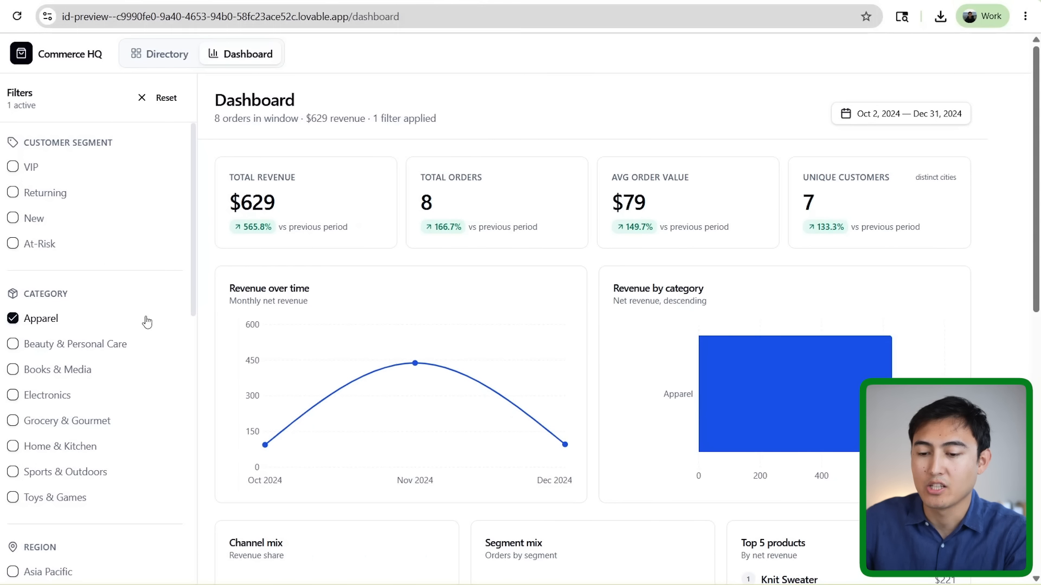
# Clear the Apparel category filter and highlight the Total Revenue figure on the dashboard
pyautogui.click(142, 98)
pyautogui.tripleClick(312, 213)
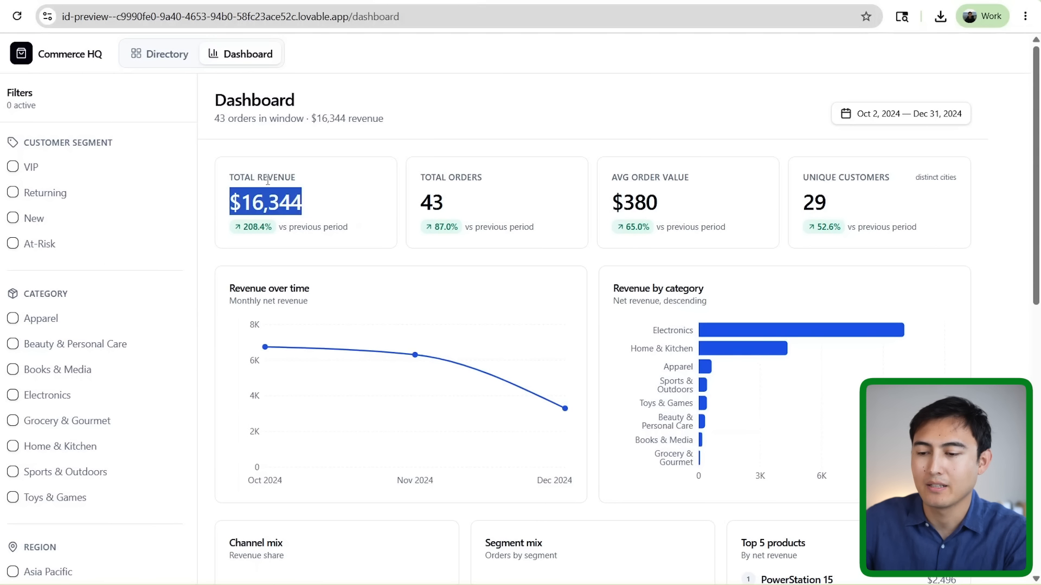
pyautogui.click(409, 199)
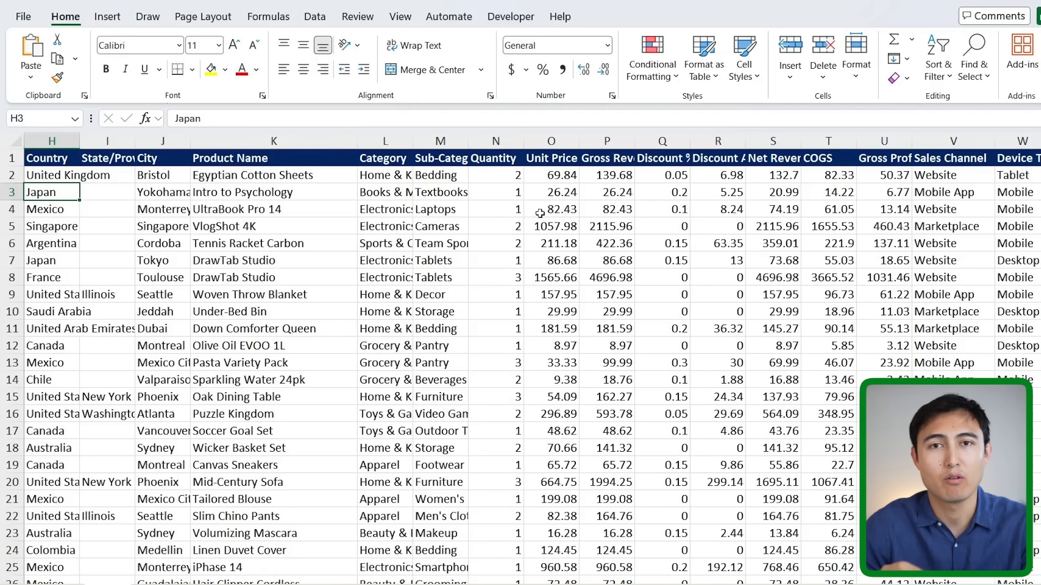
# Switch to the sales workbook in Excel and insert a PivotTable from the orders data using the default options
pyautogui.hscroll(-5, 386, 228)
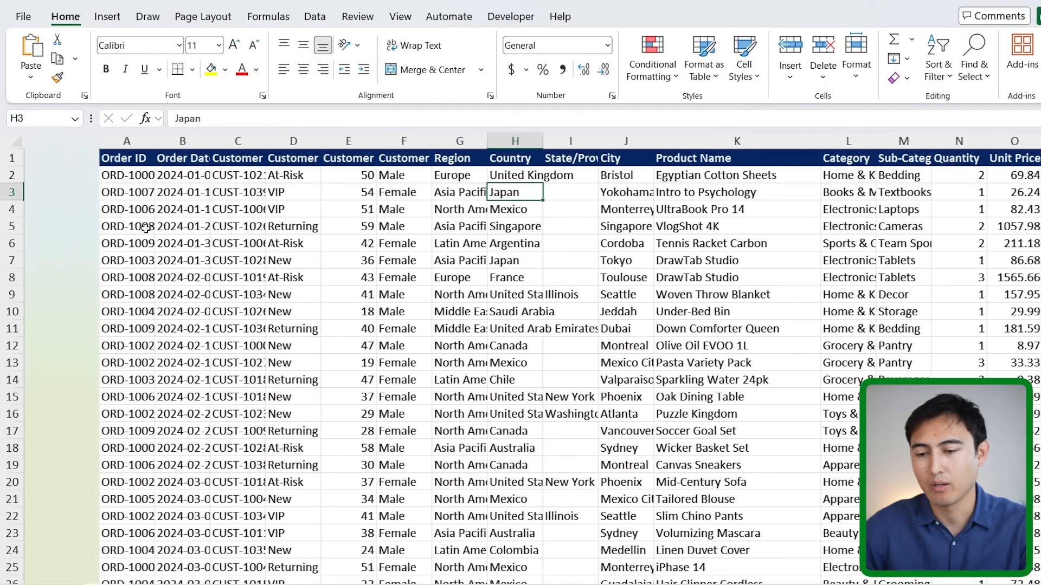
pyautogui.click(155, 229)
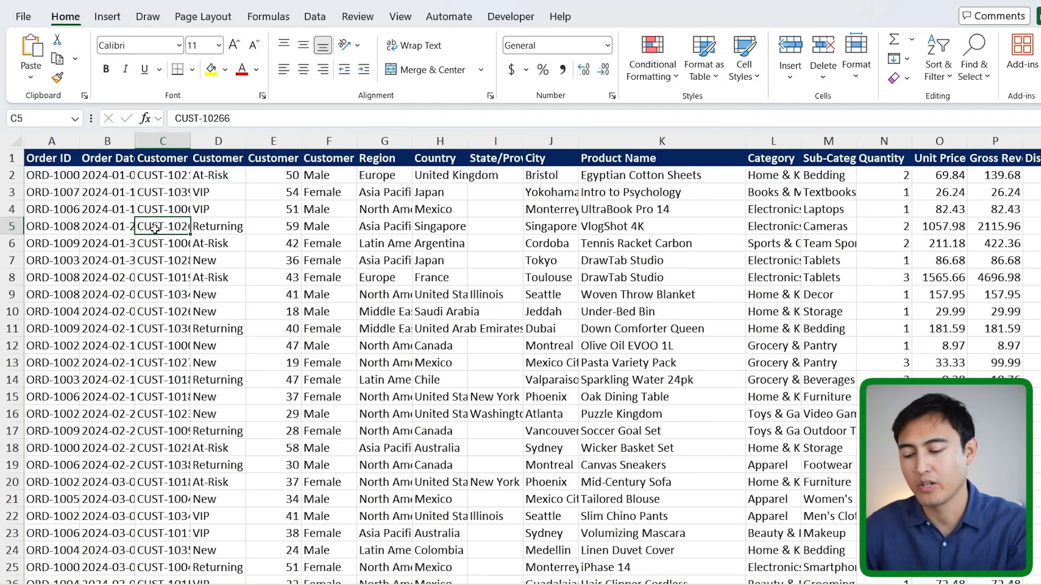
pyautogui.click(108, 16)
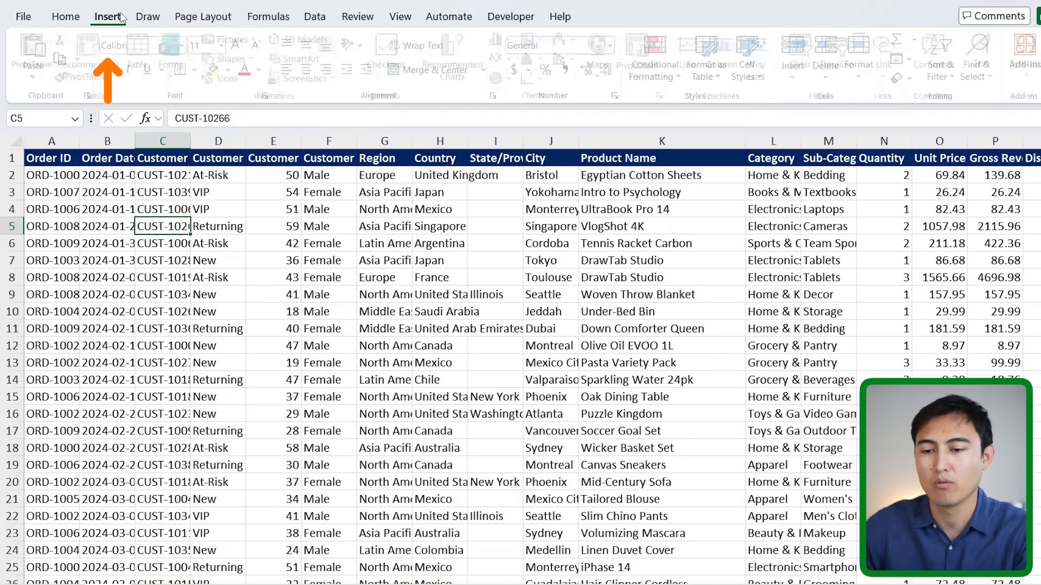
pyautogui.click(53, 45)
pyautogui.press('Return')
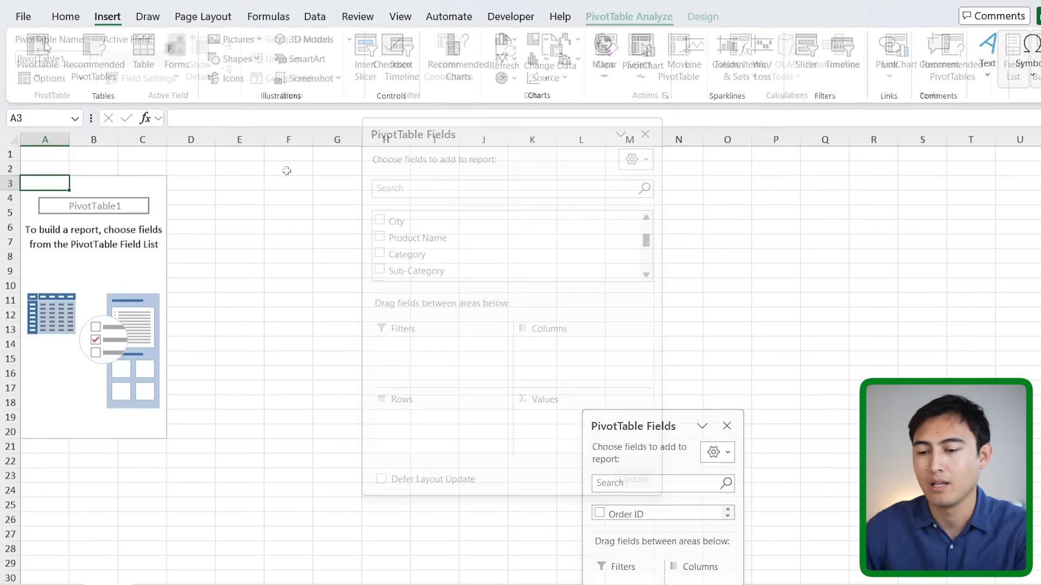
# Set up the PivotTable with Region as rows and Net Revenue as summed values
pyautogui.scroll(3, 442, 263)
pyautogui.scroll(-3, 431, 249)
pyautogui.moveTo(426, 247); pyautogui.dragTo(431, 427)
pyautogui.scroll(-3, 383, 228)
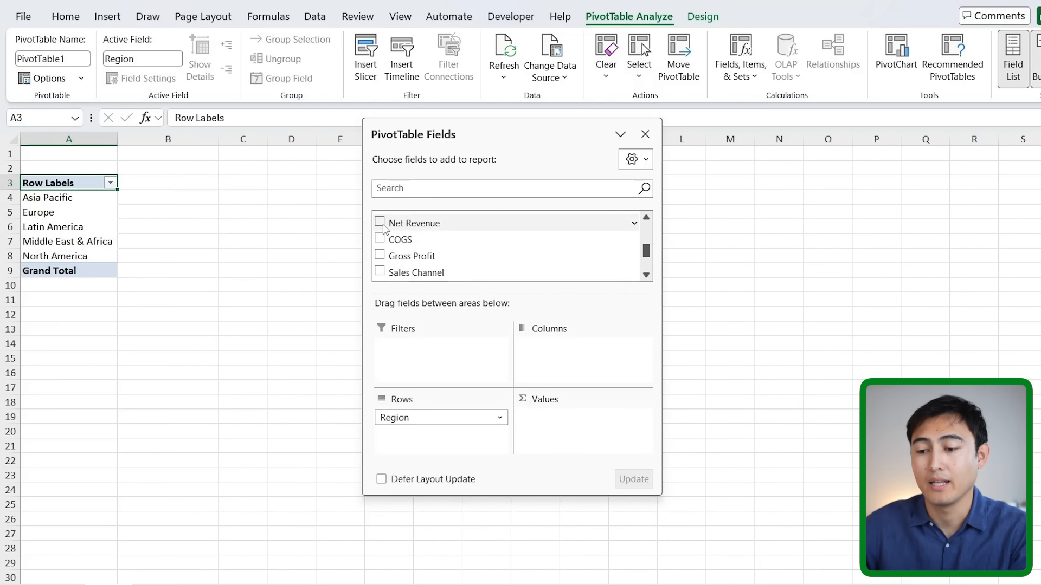
pyautogui.click(380, 223)
# Drill into Europe's net revenue in the PivotTable to list its orders on a detail sheet, and examine the sheet's heading
pyautogui.press('Down')
pyautogui.press('Down')
pyautogui.press('Right')
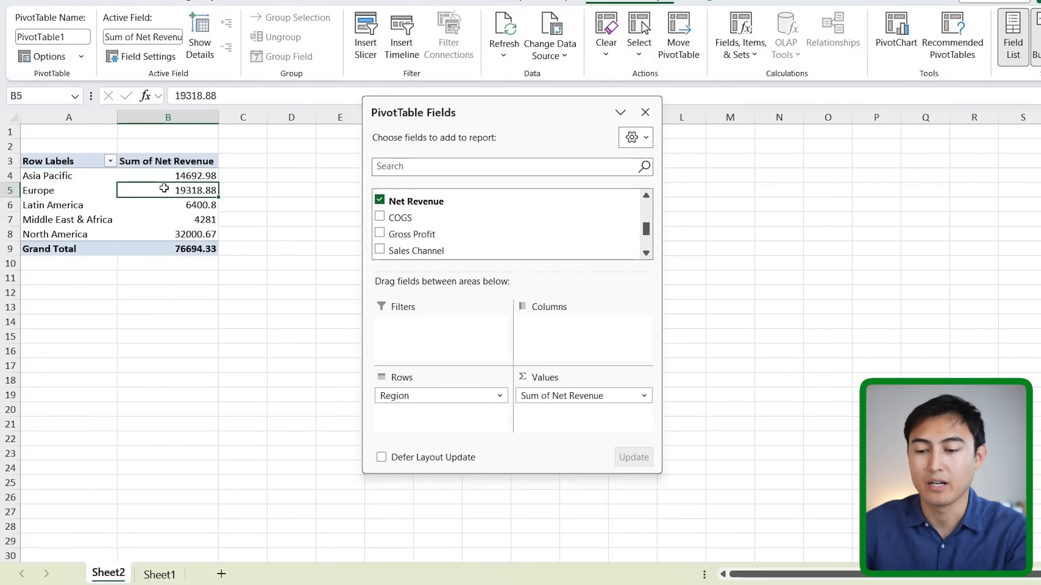
pyautogui.doubleClick(164, 210)
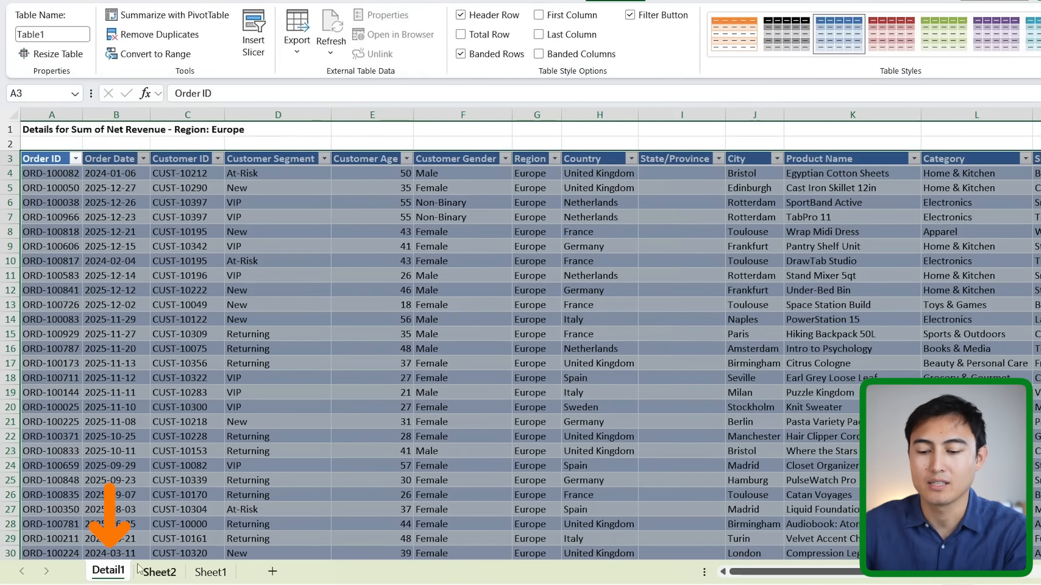
pyautogui.press('Down')
pyautogui.press('Up')
pyautogui.press('Up')
pyautogui.press('Up')
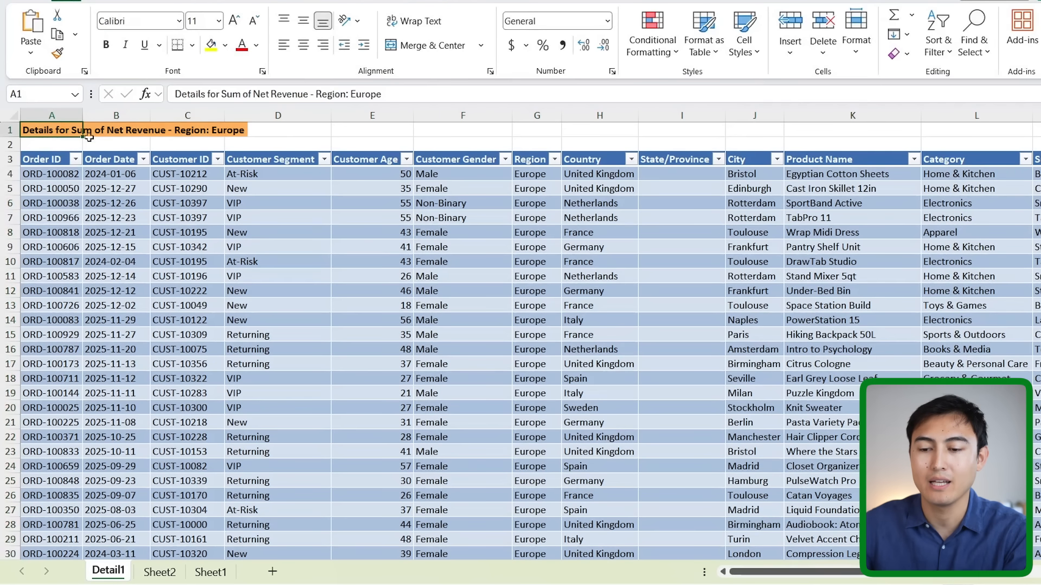
pyautogui.click(146, 281)
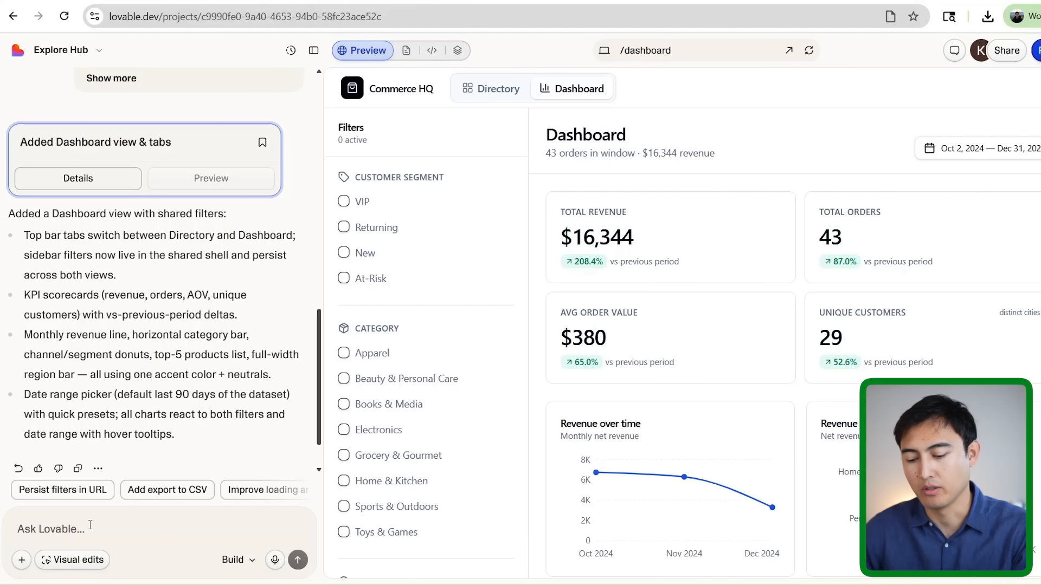
# Switch to Lovable and submit "Make a drill down where inside of the dashboard, we can click on a certain visual to breakdown that data"
pyautogui.click(90, 524)
pyautogui.write('Make a drill down where inside of the dashboard, we can click on a certain visual to breakdown that data')
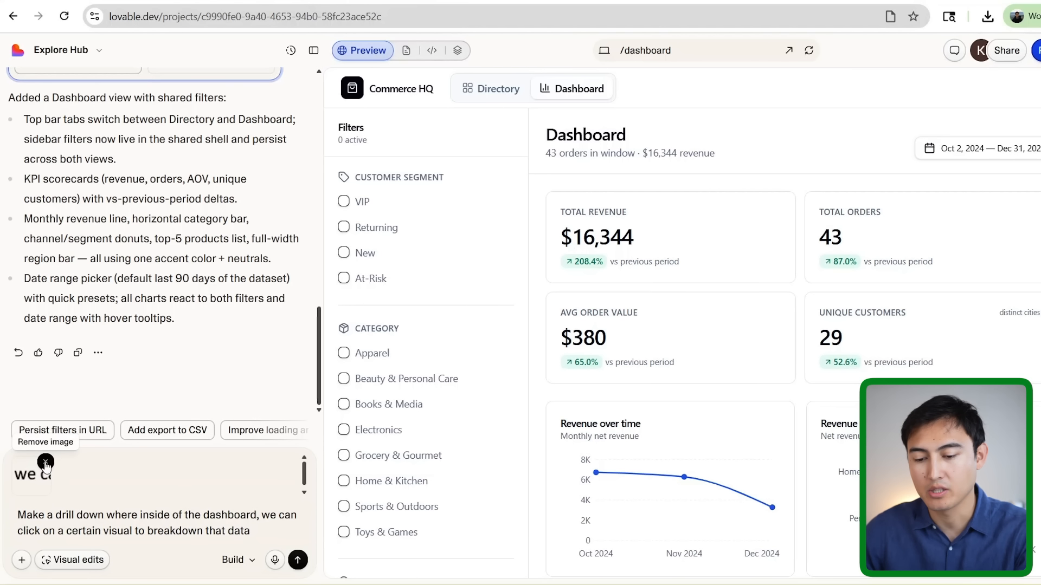
pyautogui.click(47, 462)
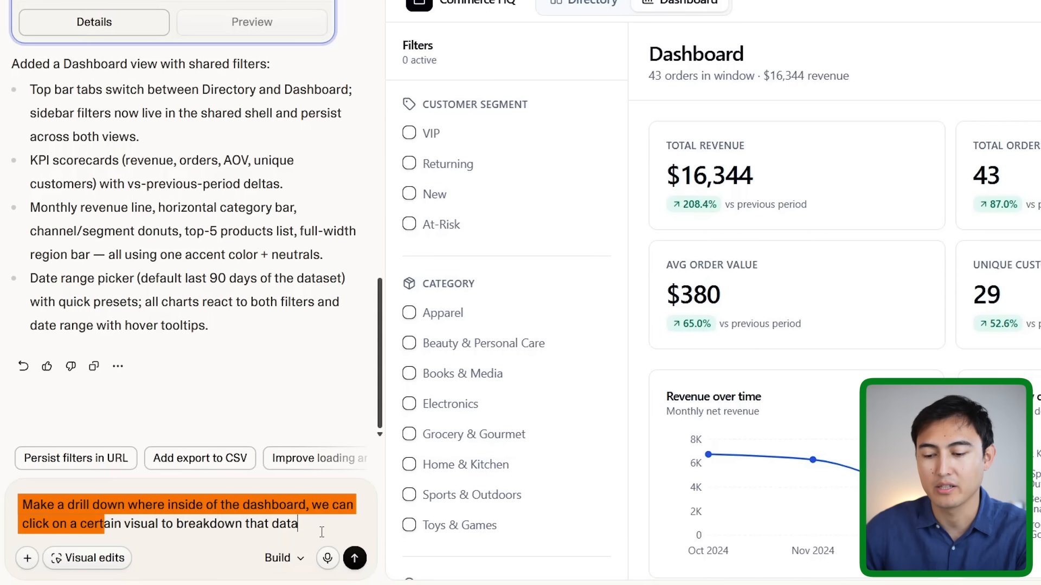
pyautogui.click(355, 558)
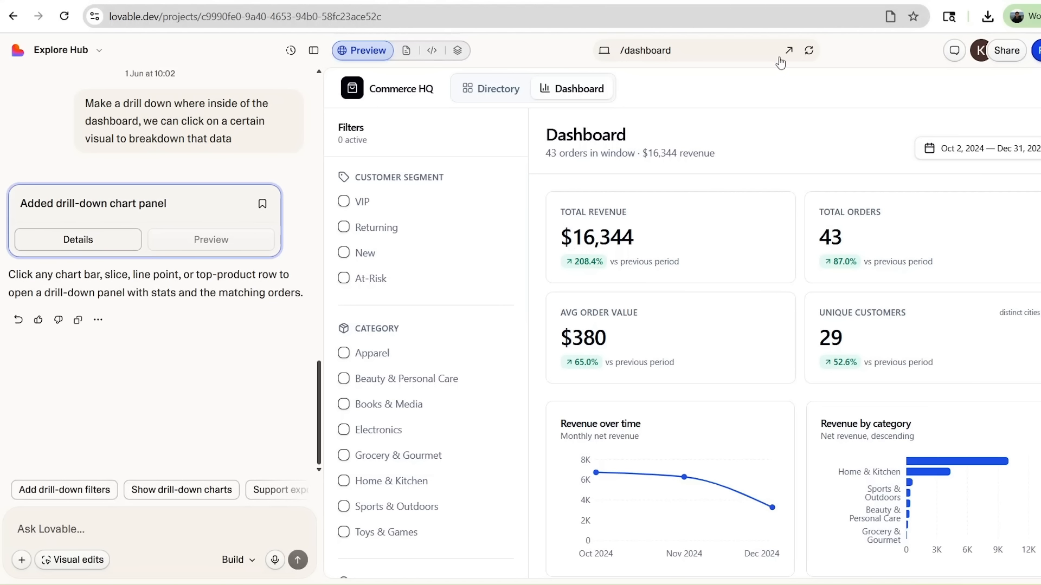
# Open the updated dashboard in its own page, drill into the Electronics category bar and review the matching orders
pyautogui.click(789, 50)
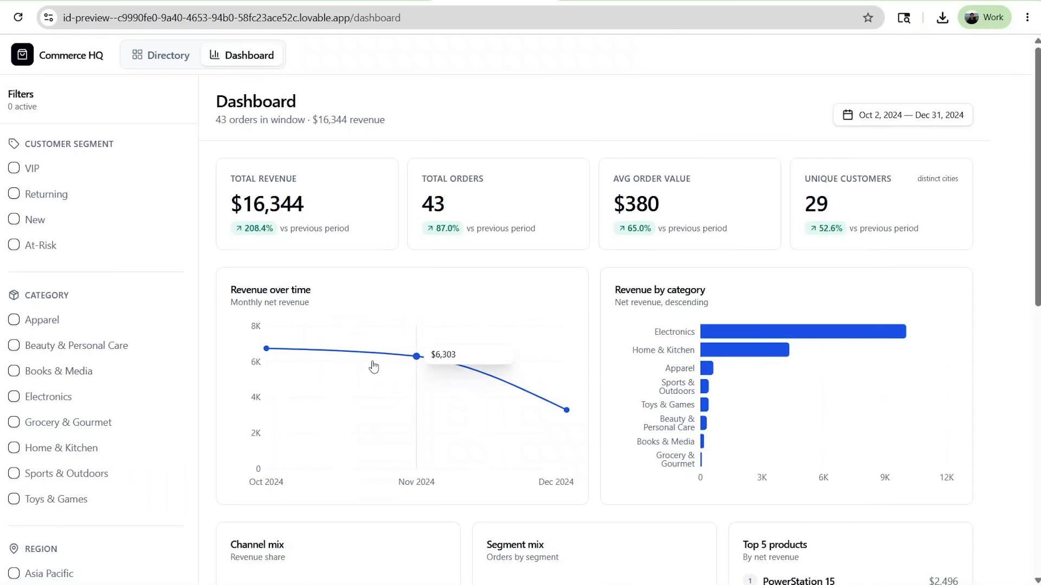
pyautogui.moveTo(417, 360)
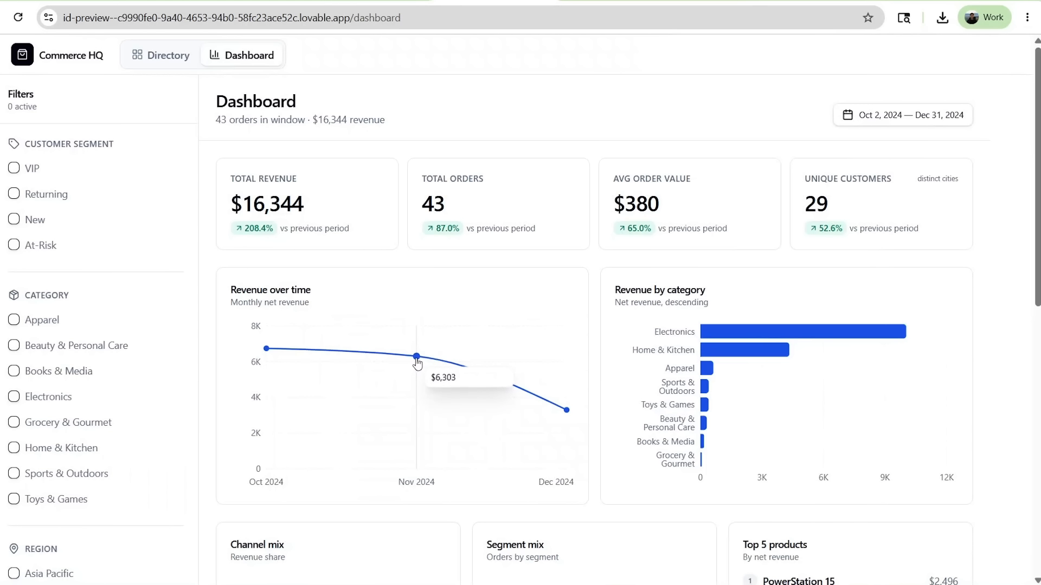
pyautogui.click(731, 332)
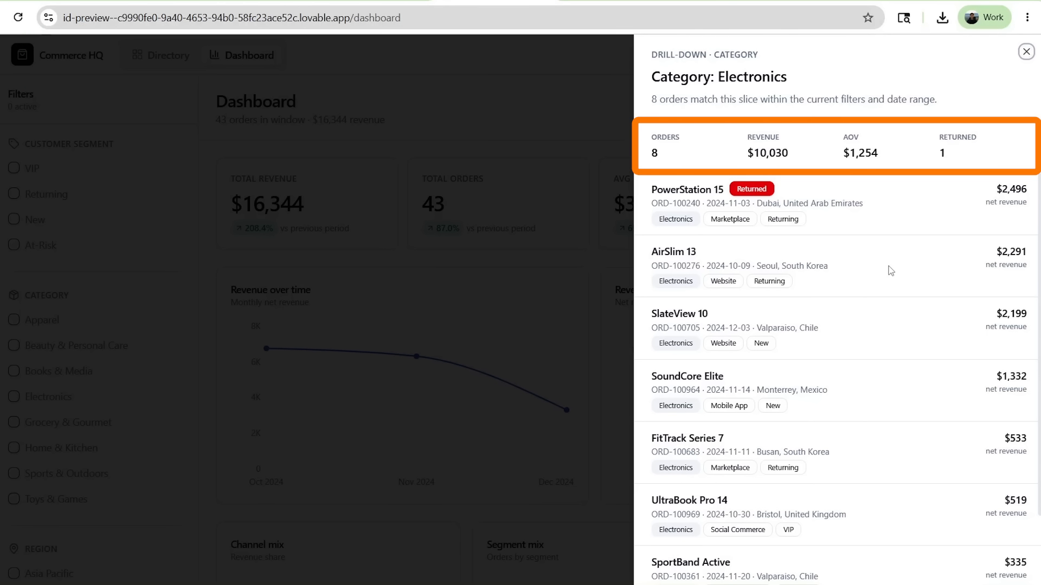
pyautogui.scroll(-2, 888, 269)
pyautogui.scroll(2, 939, 234)
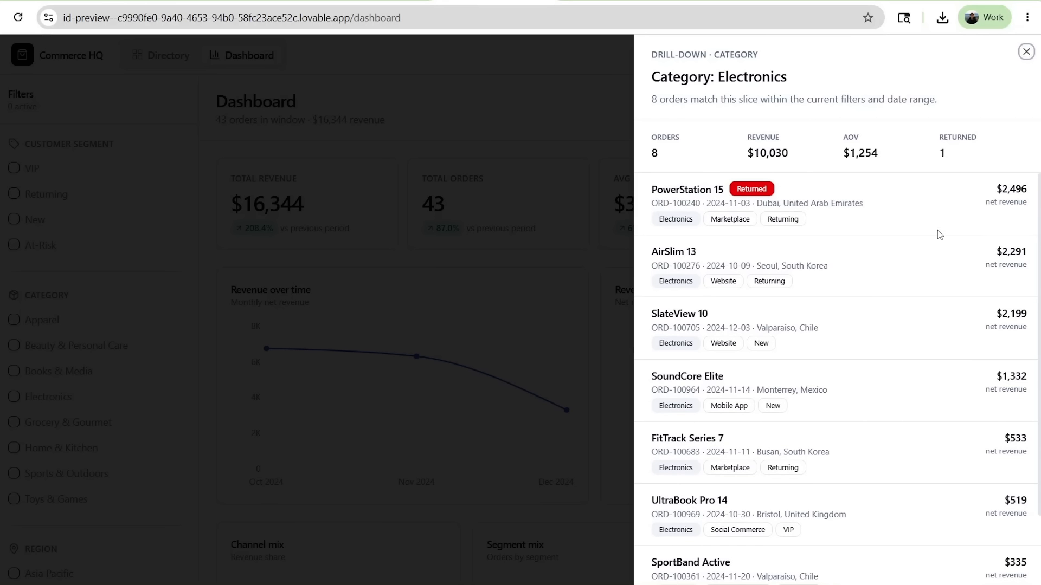
pyautogui.scroll(-2, 883, 323)
pyautogui.scroll(2, 884, 323)
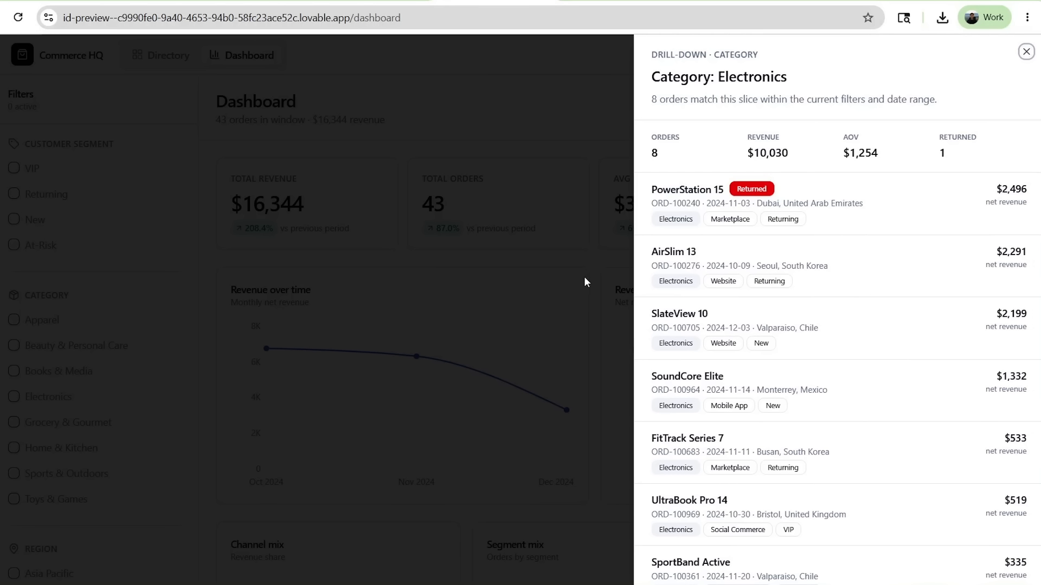
# Close the Electronics drill-down, then open the Website slice of the Channel mix chart, review its orders and close it
pyautogui.click(466, 310)
pyautogui.scroll(-3, 466, 310)
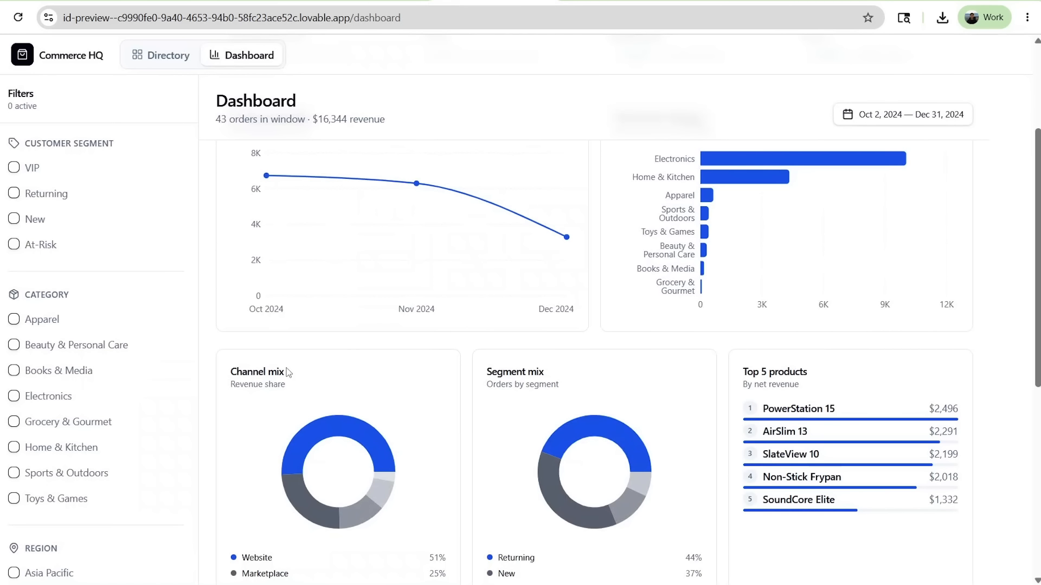
pyautogui.moveTo(308, 444)
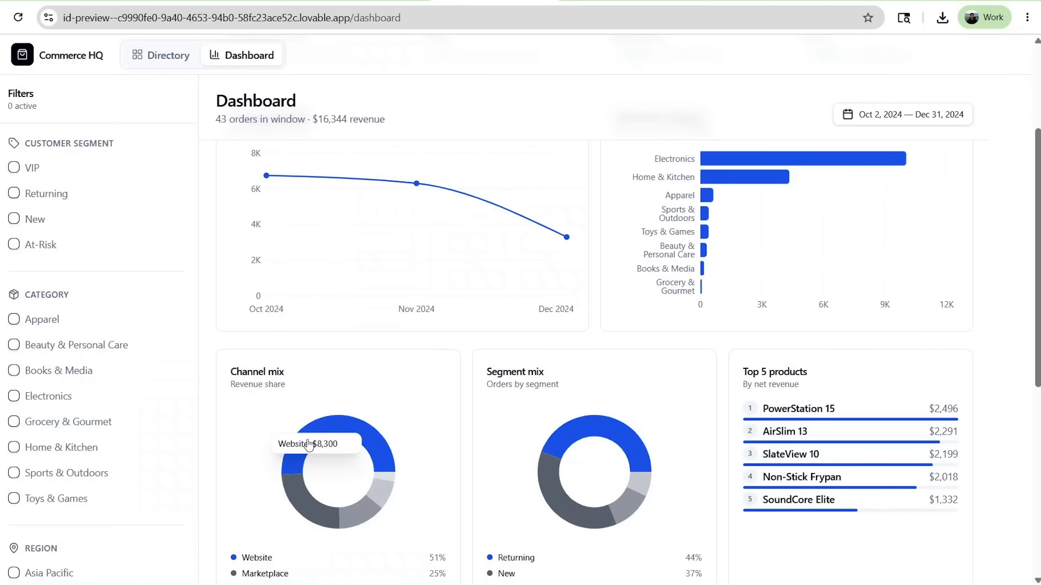
pyautogui.click(355, 431)
pyautogui.scroll(-2, 757, 294)
pyautogui.scroll(2, 748, 294)
pyautogui.click(392, 278)
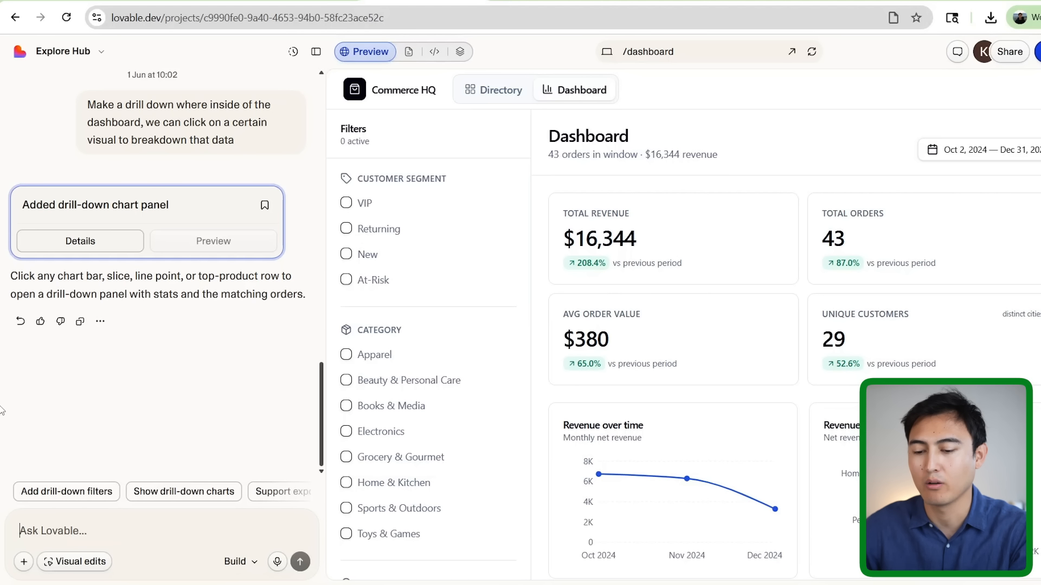
# Submit the prompt branding the app as Career Principles, with the logo attached, primary color #056CF2 (bright blue) and deep color #073673 (navy)
pyautogui.hotkey('ctrl', 'v')
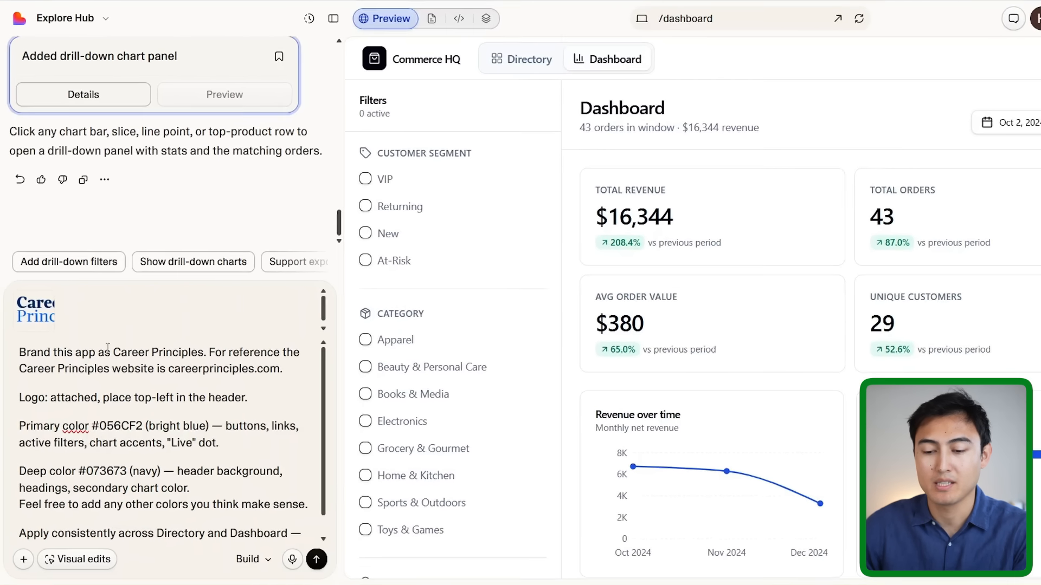
pyautogui.moveTo(104, 367); pyautogui.dragTo(205, 368)
pyautogui.click(207, 379)
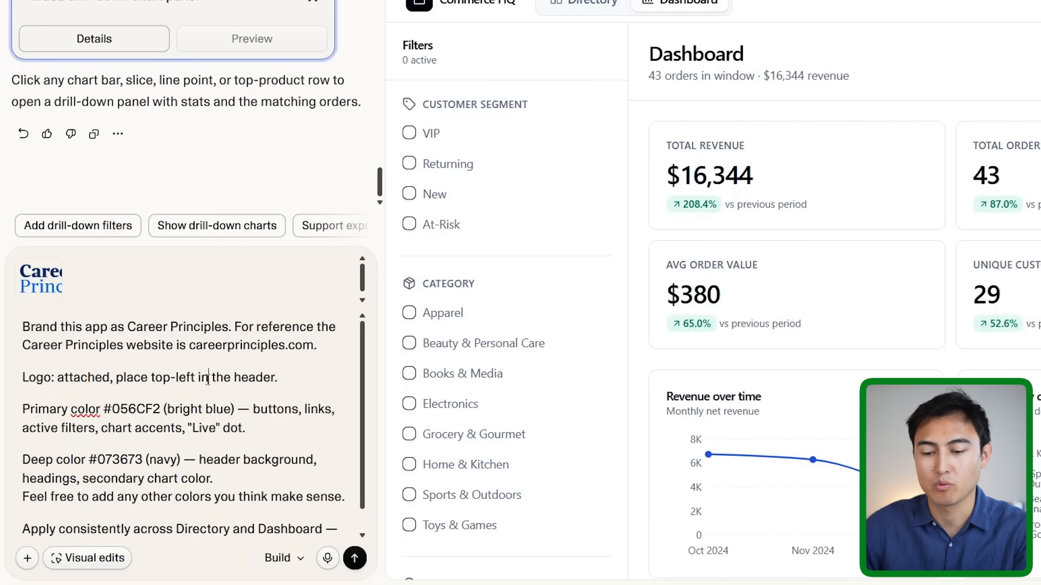
pyautogui.scroll(-1, 207, 379)
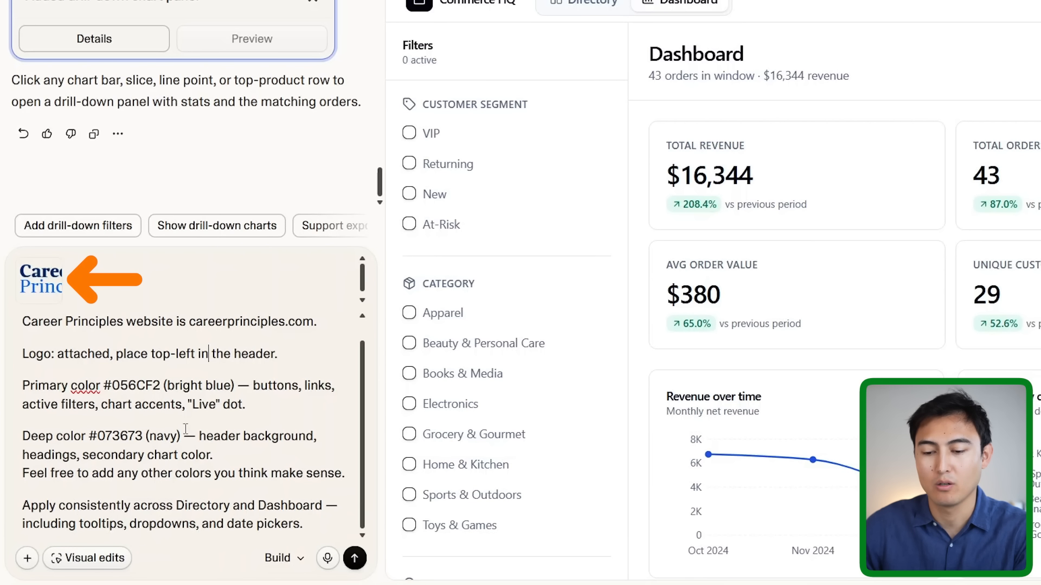
pyautogui.moveTo(69, 385); pyautogui.dragTo(249, 412)
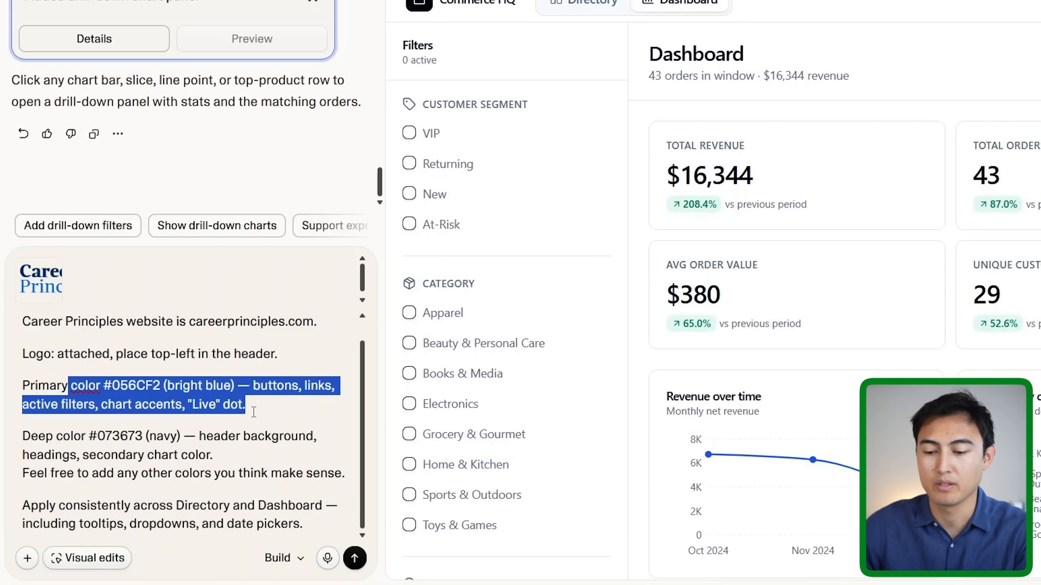
pyautogui.click(253, 412)
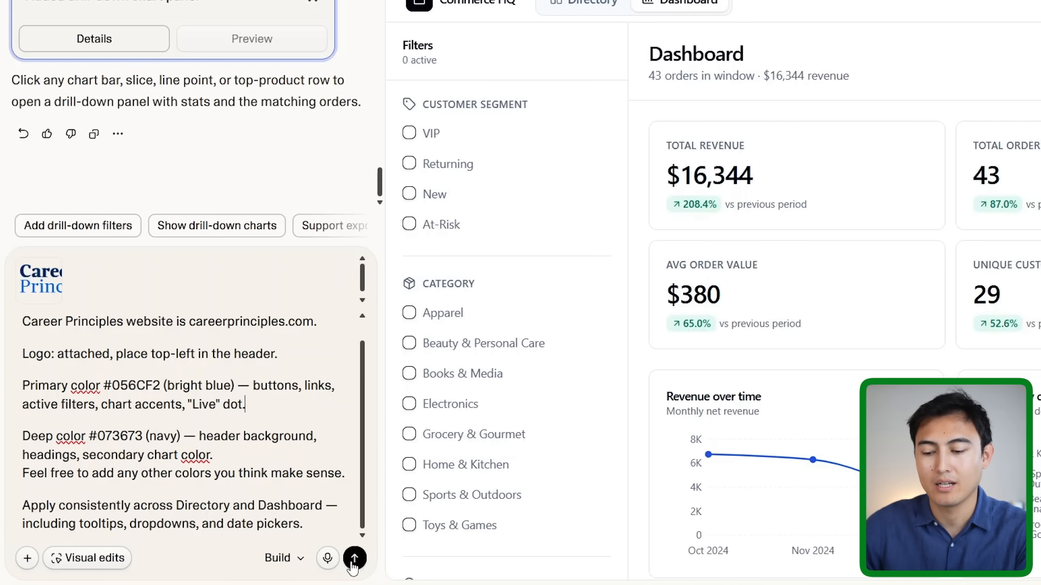
pyautogui.click(353, 559)
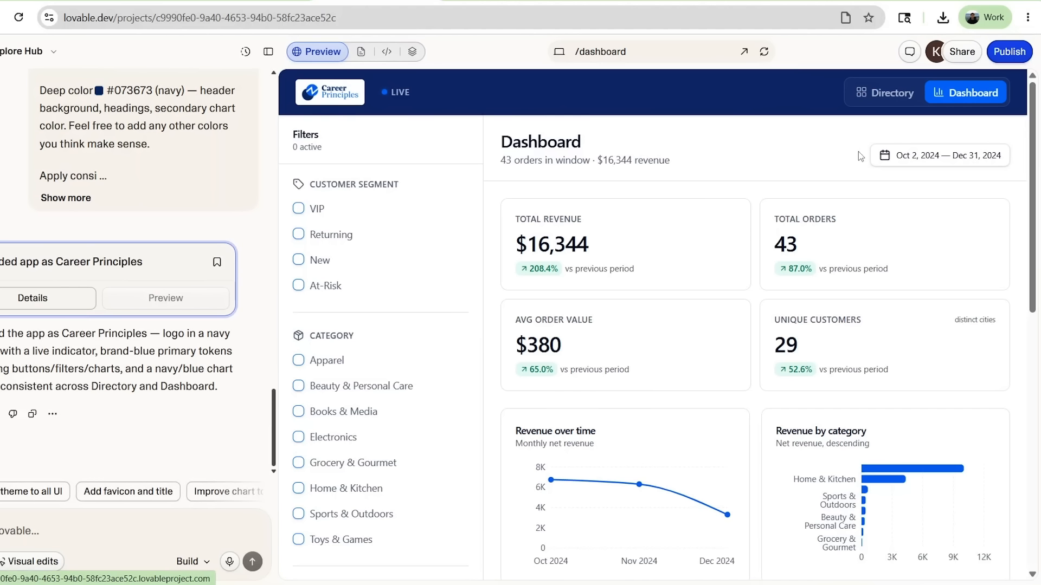
# Review the branded dashboard's charts and filters in the preview, and open it in its own page
pyautogui.scroll(-7, 710, 414)
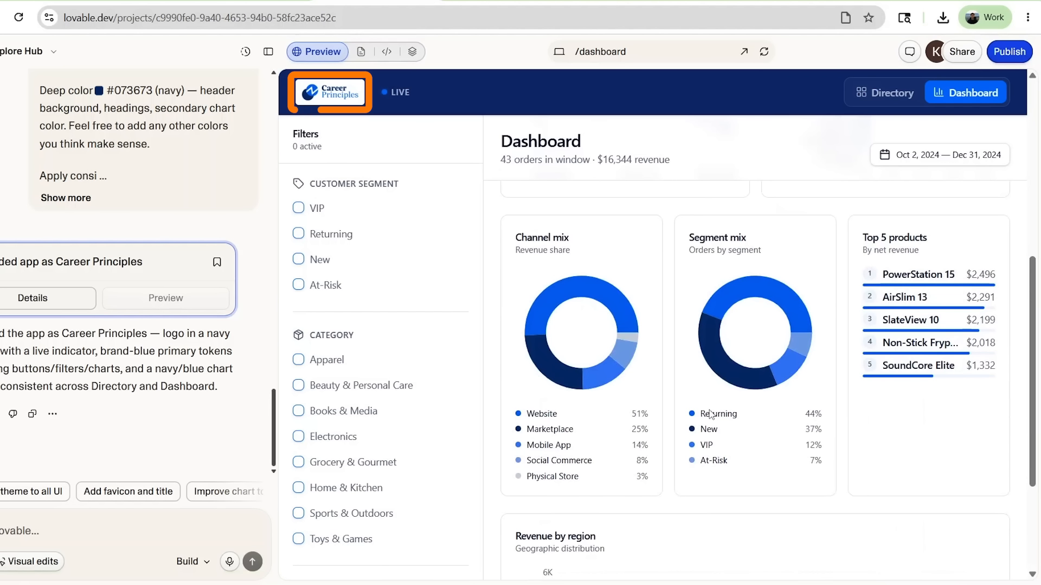
pyautogui.scroll(-4, 445, 221)
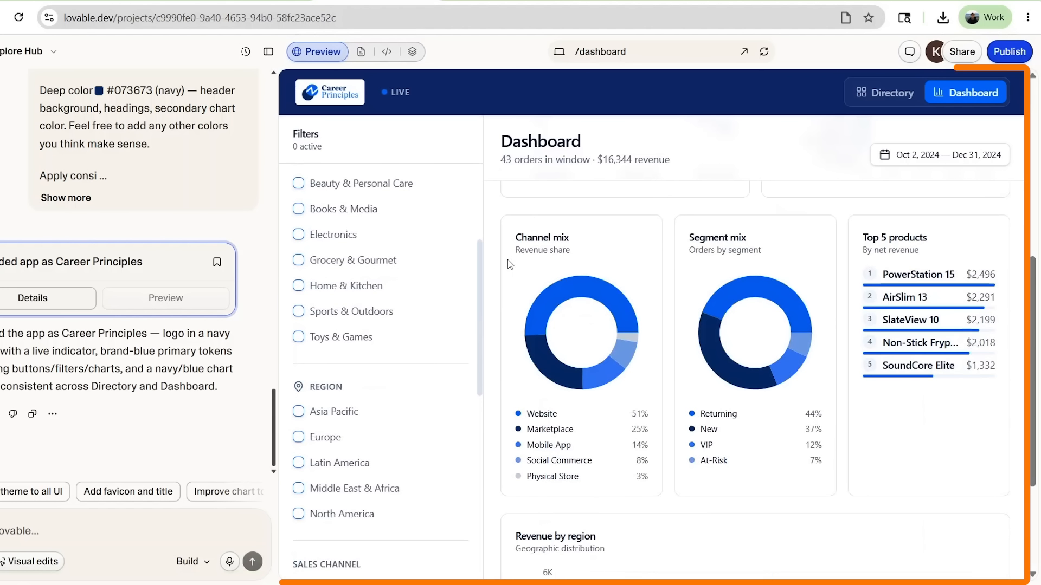
pyautogui.scroll(-3, 510, 263)
pyautogui.scroll(10, 510, 263)
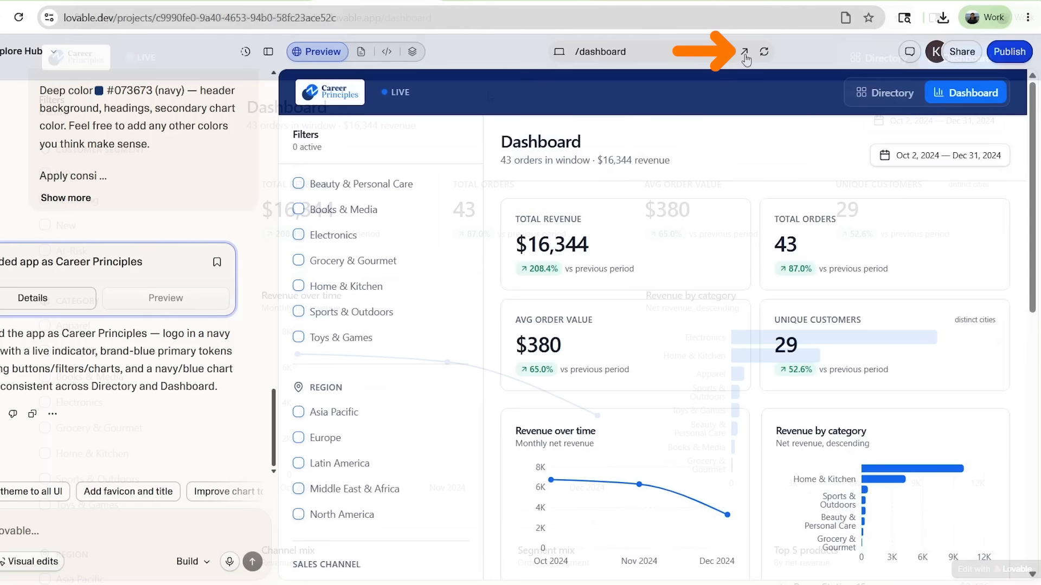
pyautogui.click(744, 52)
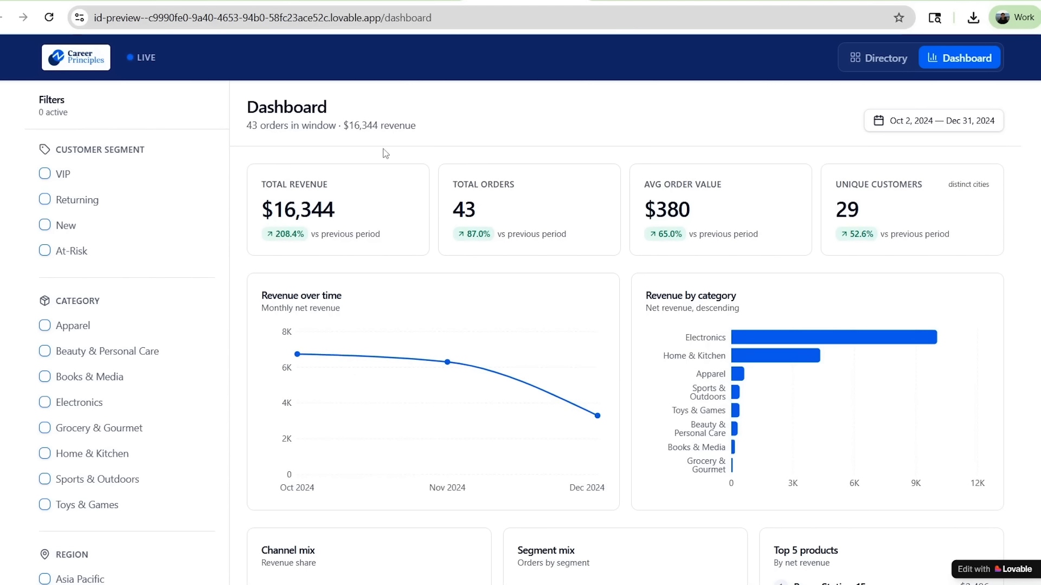
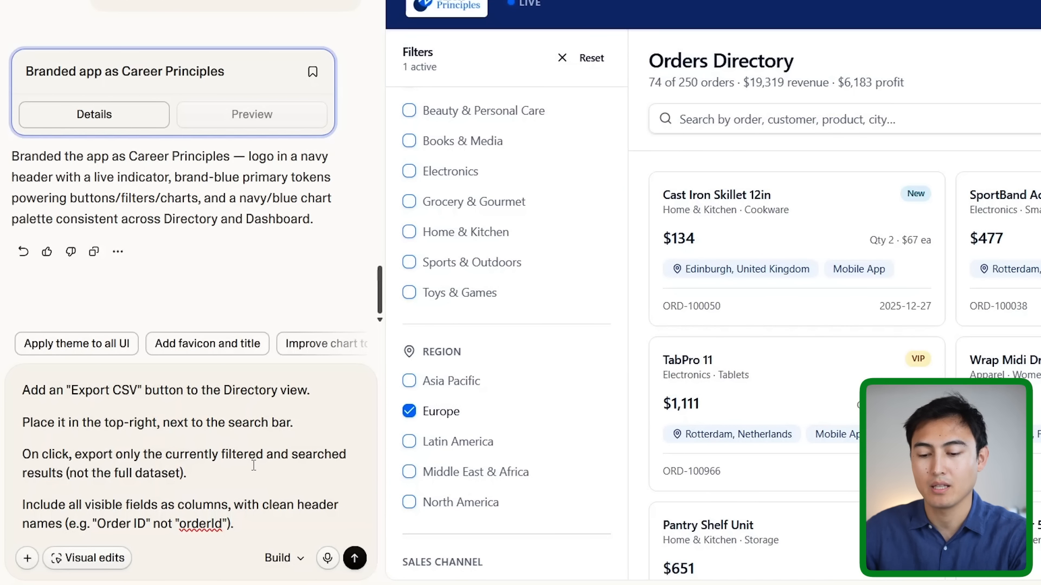
# Submit the prompt adding an "Export CSV" button beside the Directory search bar that exports only filtered and searched results with clean header names
pyautogui.tripleClick(205, 460)
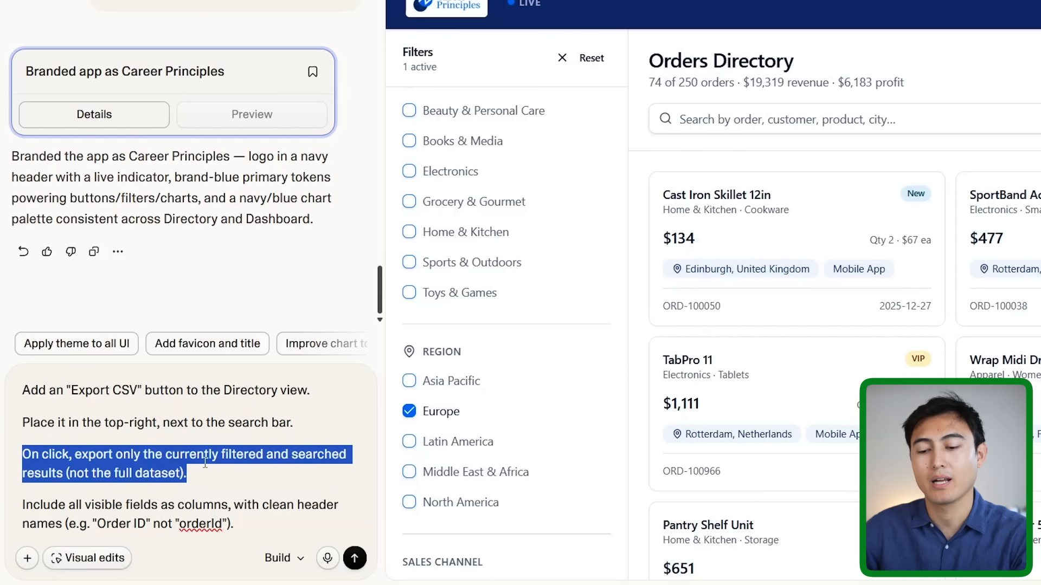
pyautogui.click(205, 462)
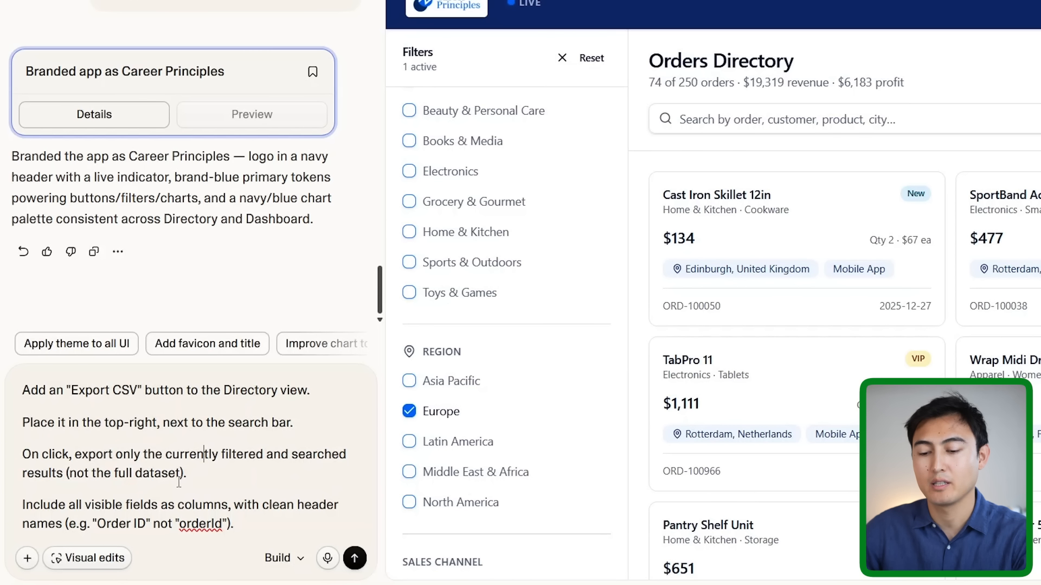
pyautogui.click(355, 554)
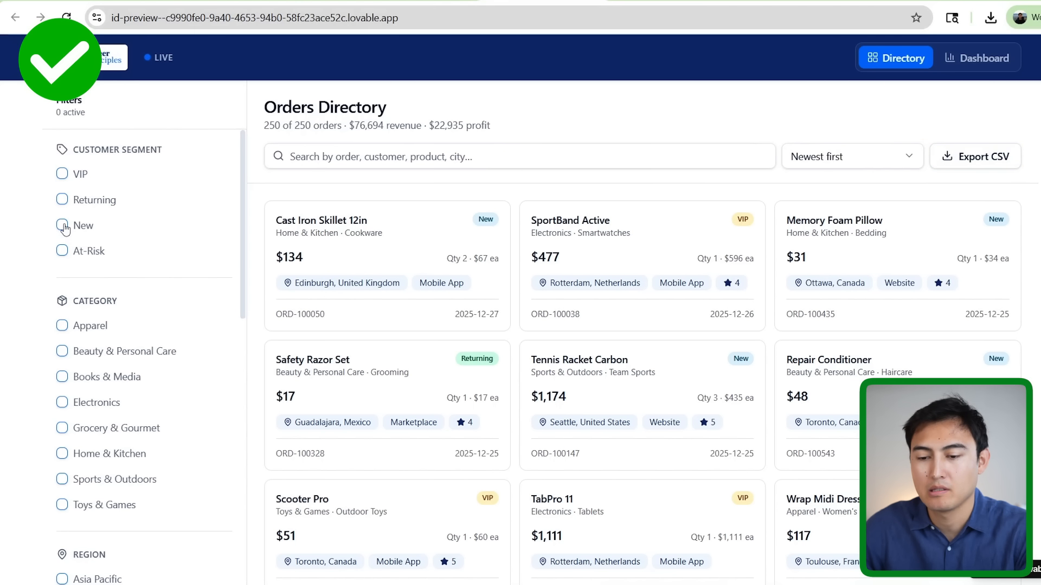
# Filter the Orders Directory to the Apparel category and export the filtered orders as CSV
pyautogui.click(88, 329)
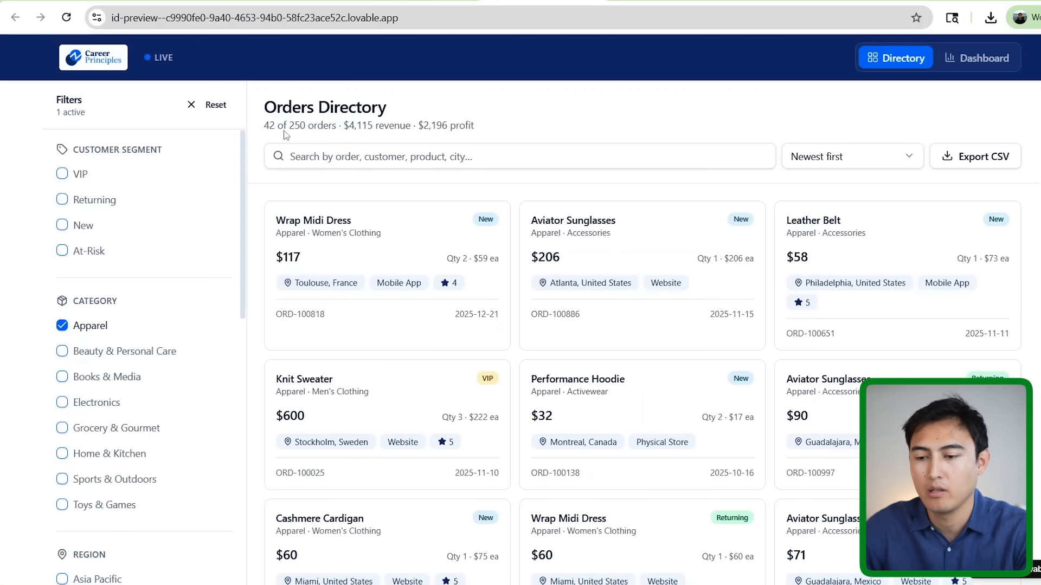
pyautogui.click(974, 157)
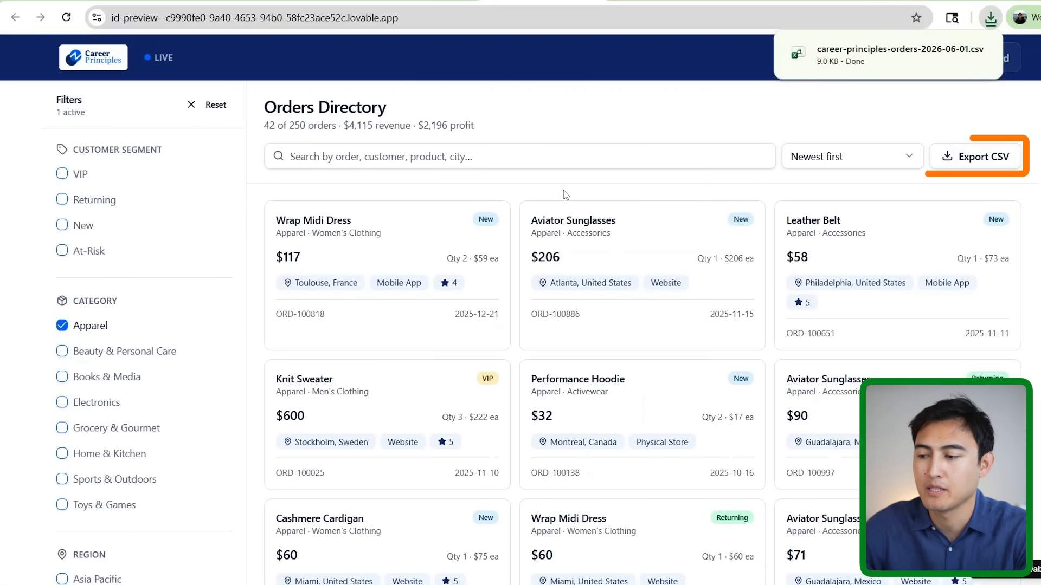
# Open the downloaded orders CSV in Excel and check the Category column down to its last row
pyautogui.moveTo(868, 71)
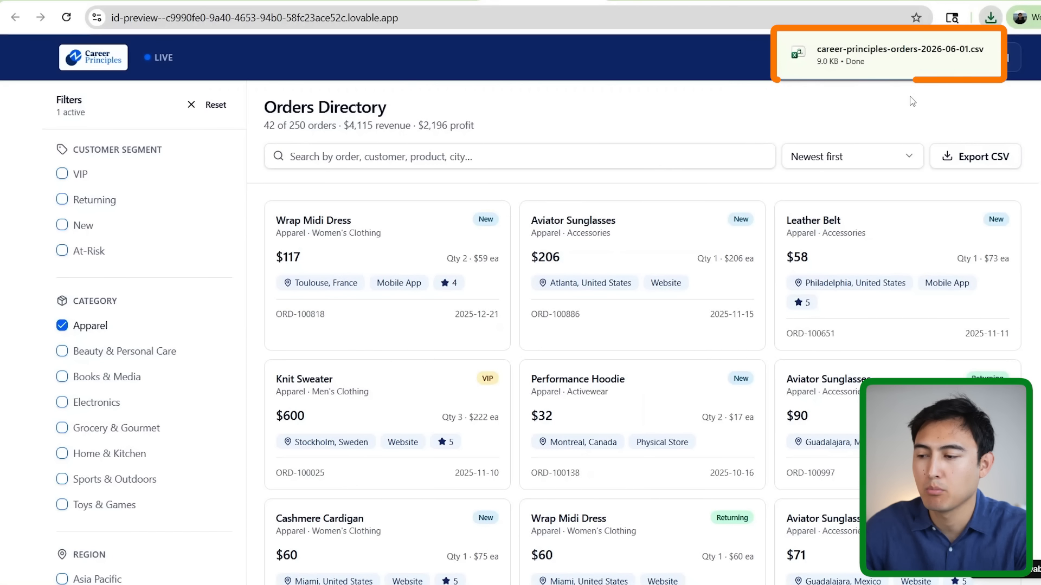
pyautogui.moveTo(983, 57)
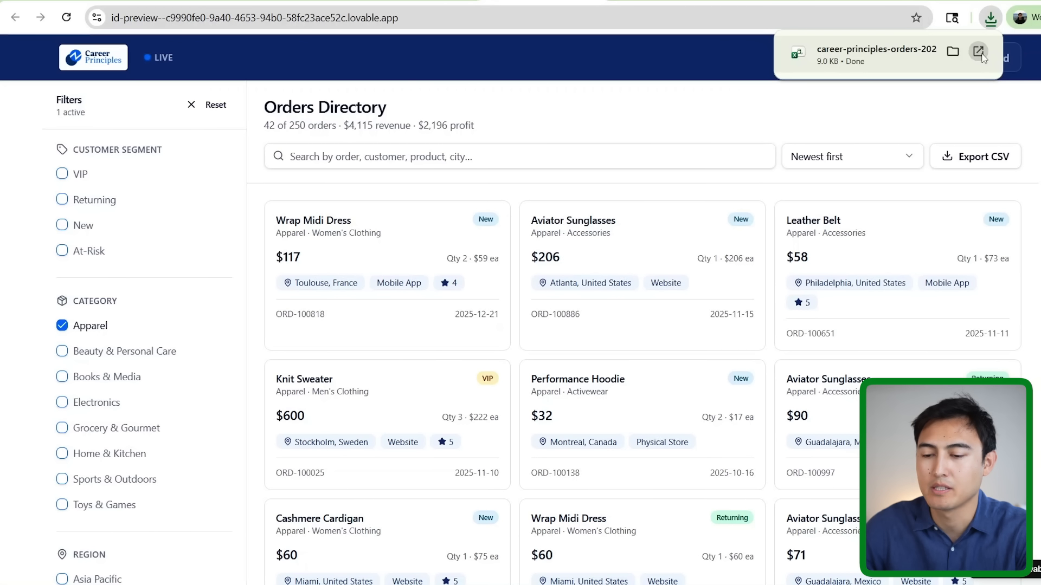
pyautogui.click(979, 52)
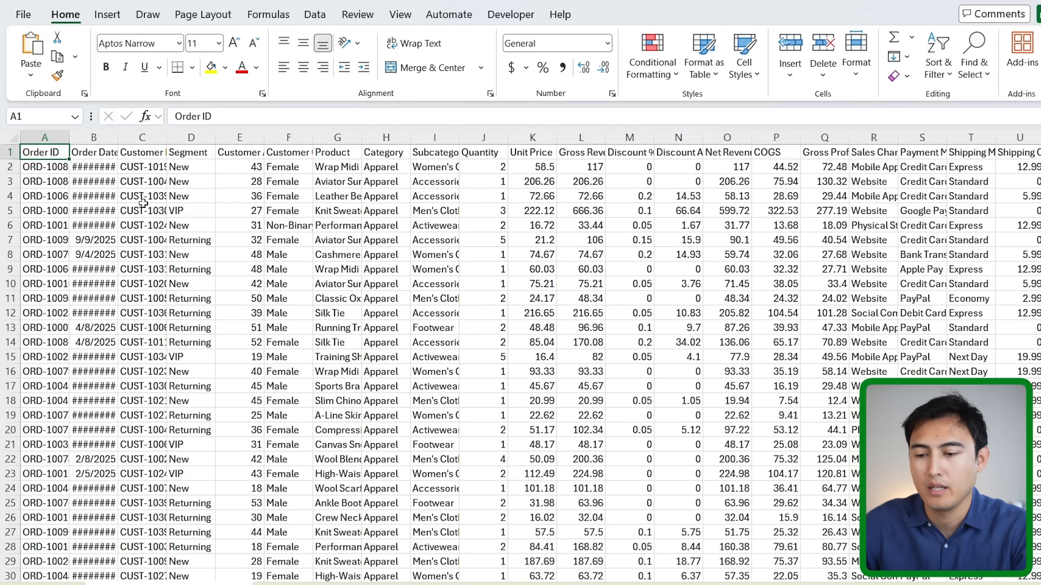
pyautogui.click(392, 137)
pyautogui.click(380, 193)
pyautogui.hotkey('ctrl', 'Down')
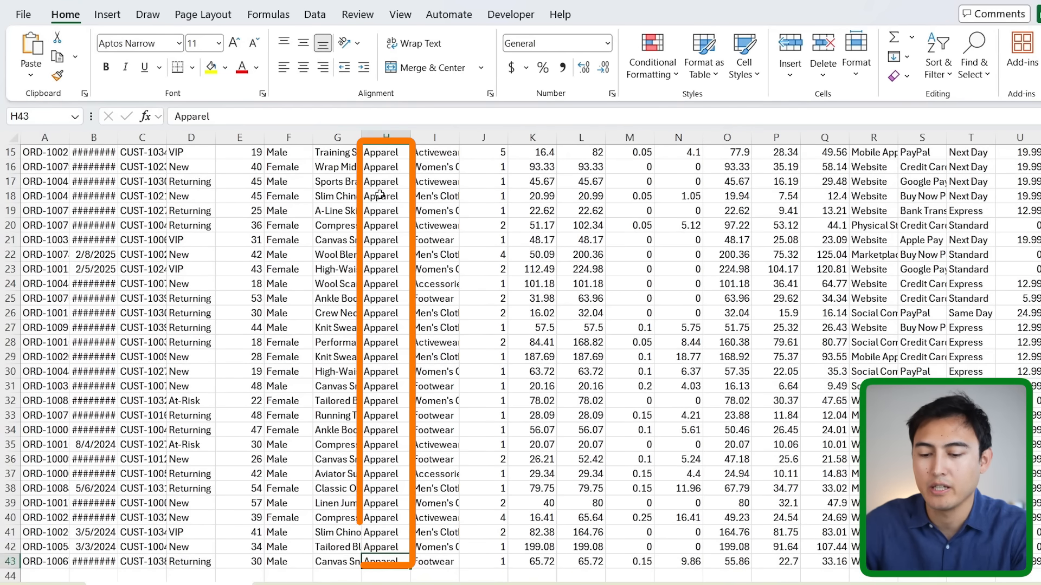
pyautogui.hotkey('ctrl', 'Up')
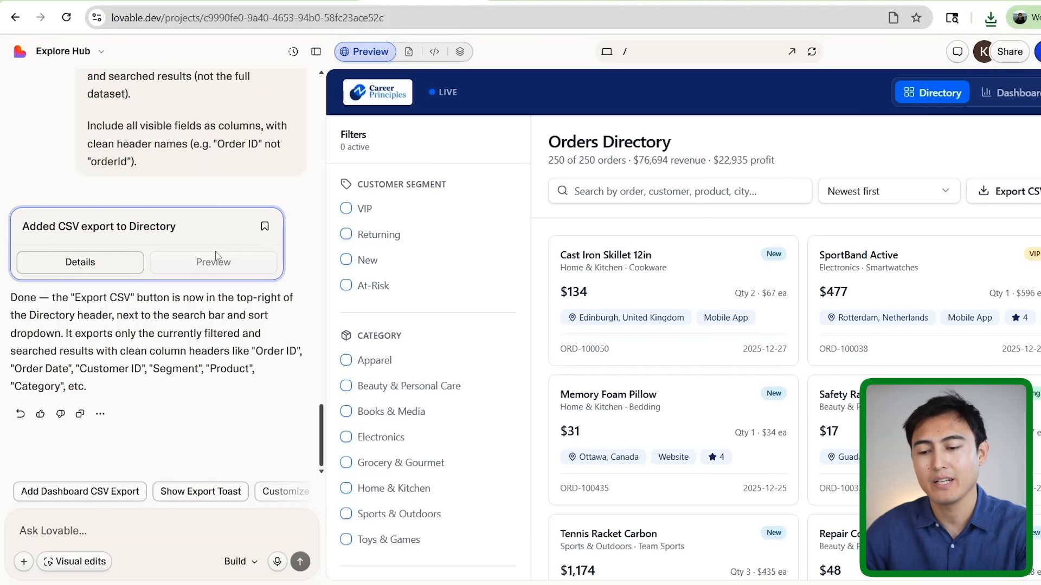
# Return to Lovable, look back at the originally uploaded file in the chat, and find and open the Microsoft Excel connector
pyautogui.scroll(15, 206, 263)
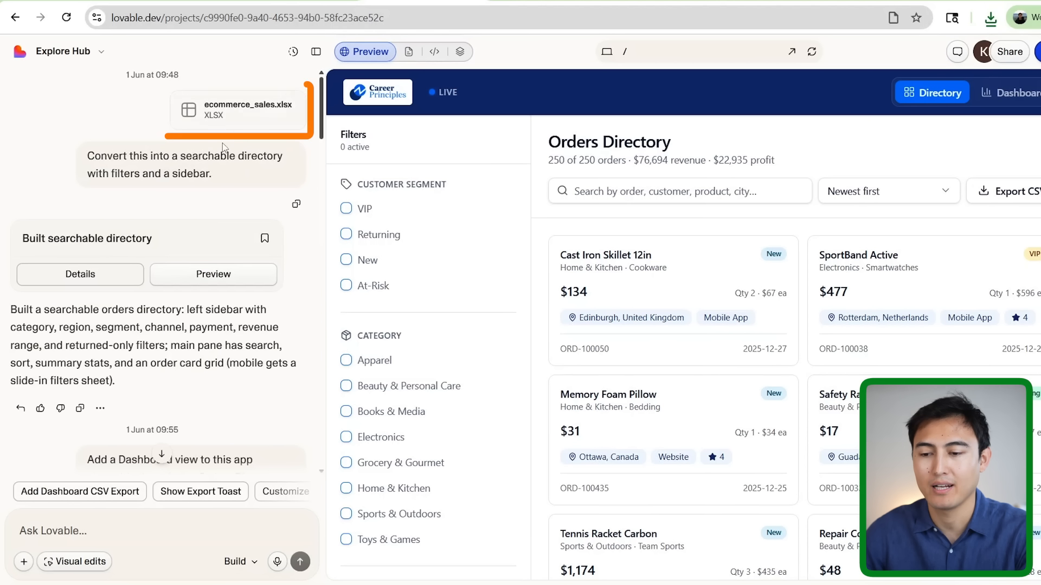
pyautogui.click(21, 54)
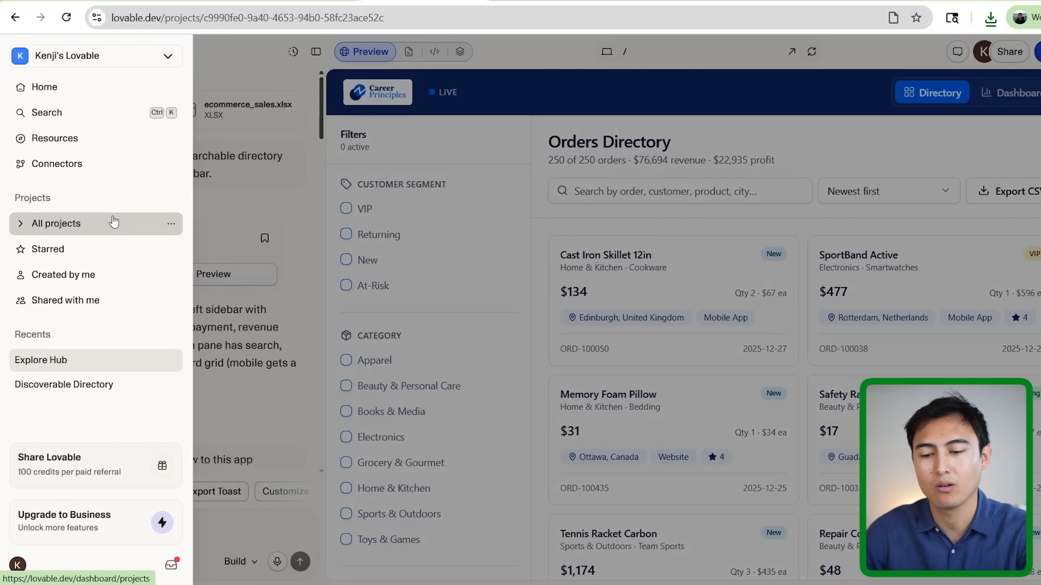
pyautogui.click(91, 170)
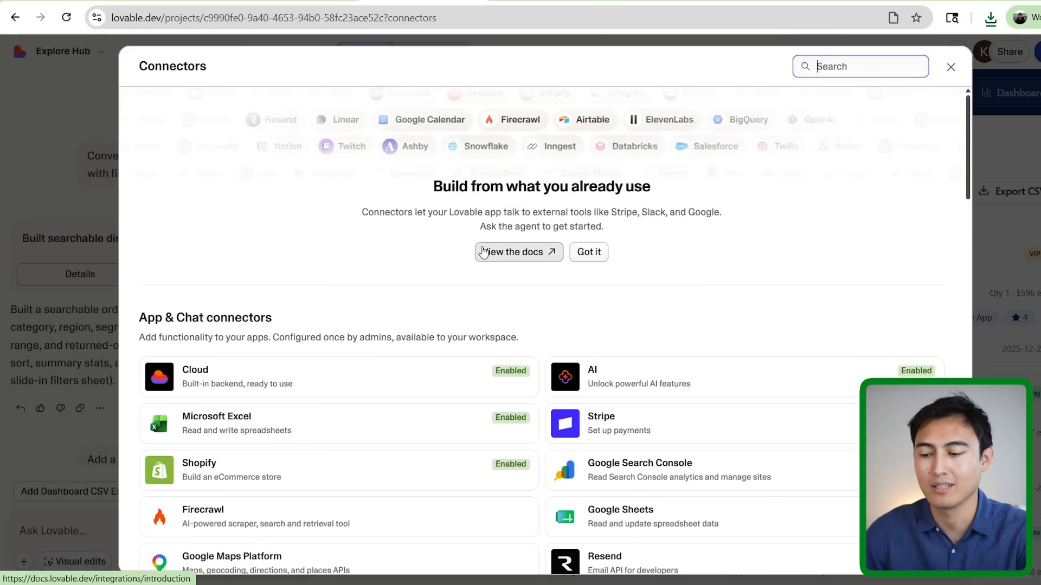
pyautogui.scroll(-2, 485, 250)
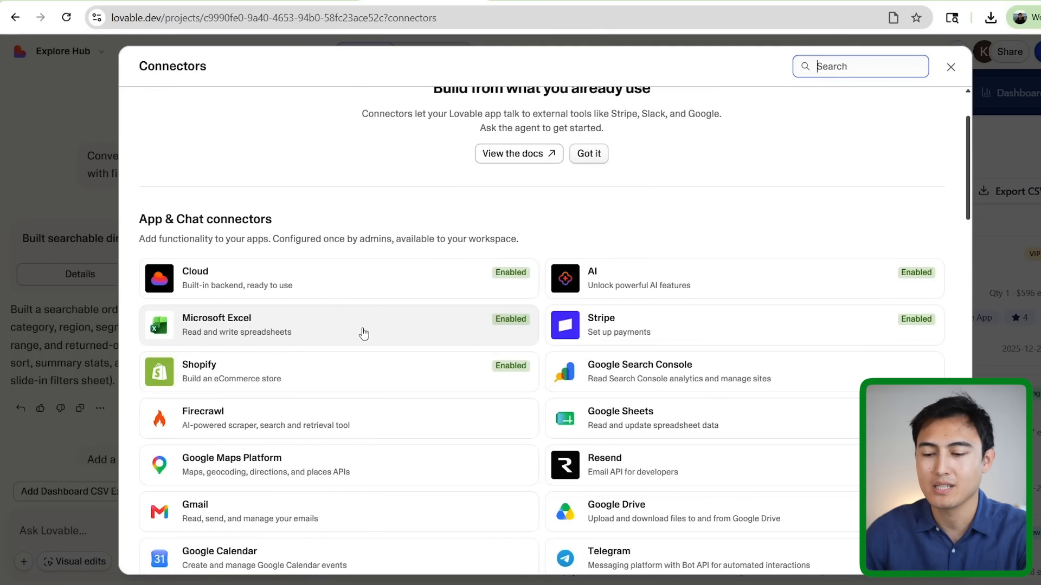
pyautogui.scroll(-1, 363, 333)
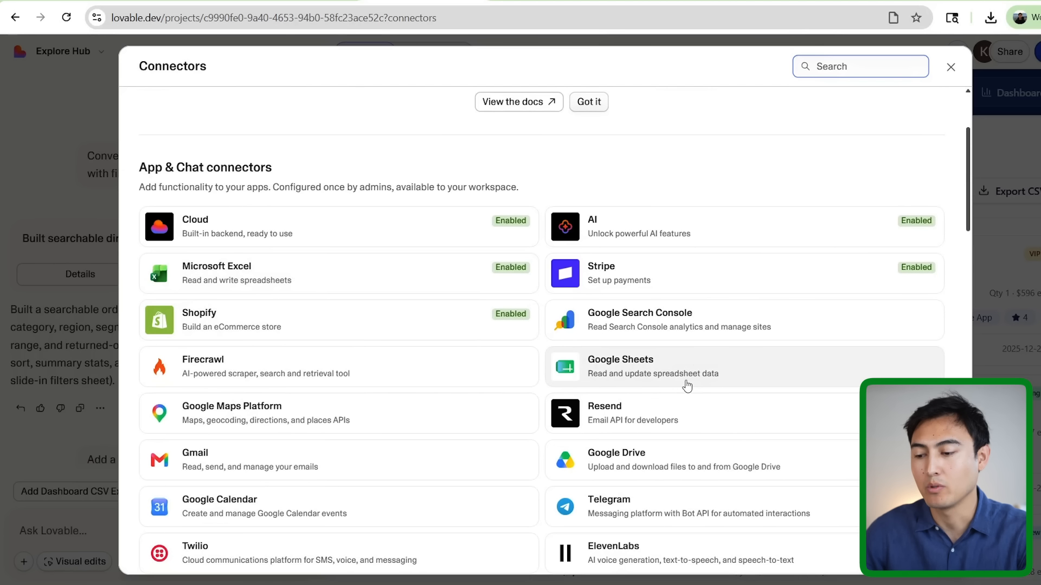
pyautogui.scroll(-2, 687, 383)
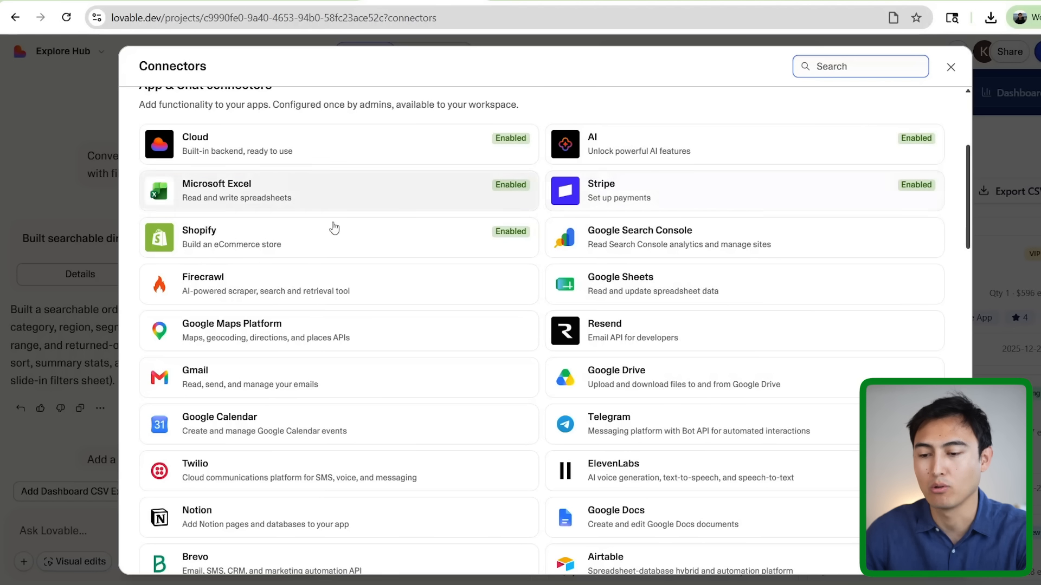
pyautogui.click(340, 194)
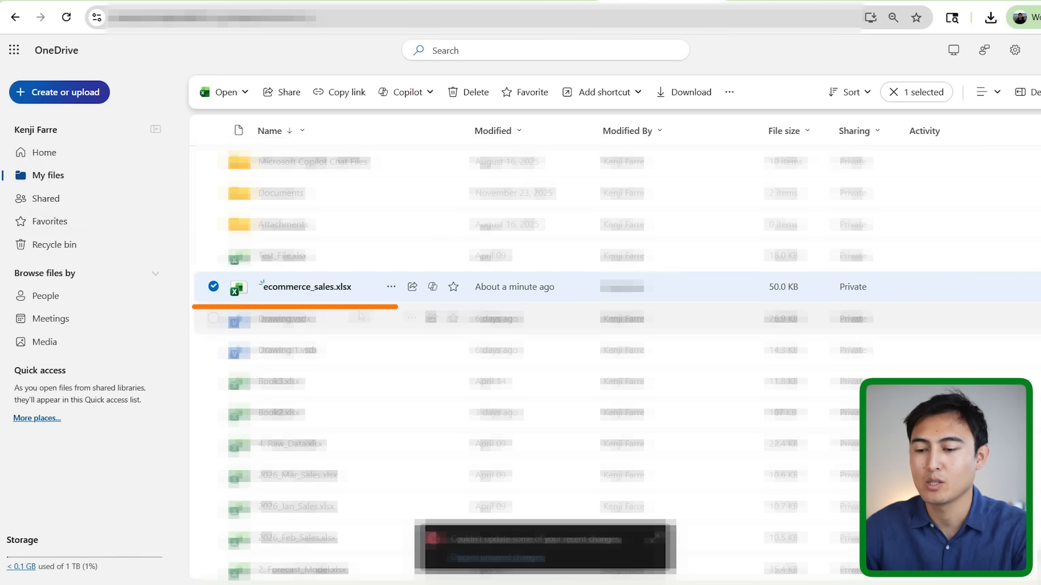
# Open ecommerce_sales.xlsx from OneDrive and check its data down to the last row
pyautogui.click(303, 288)
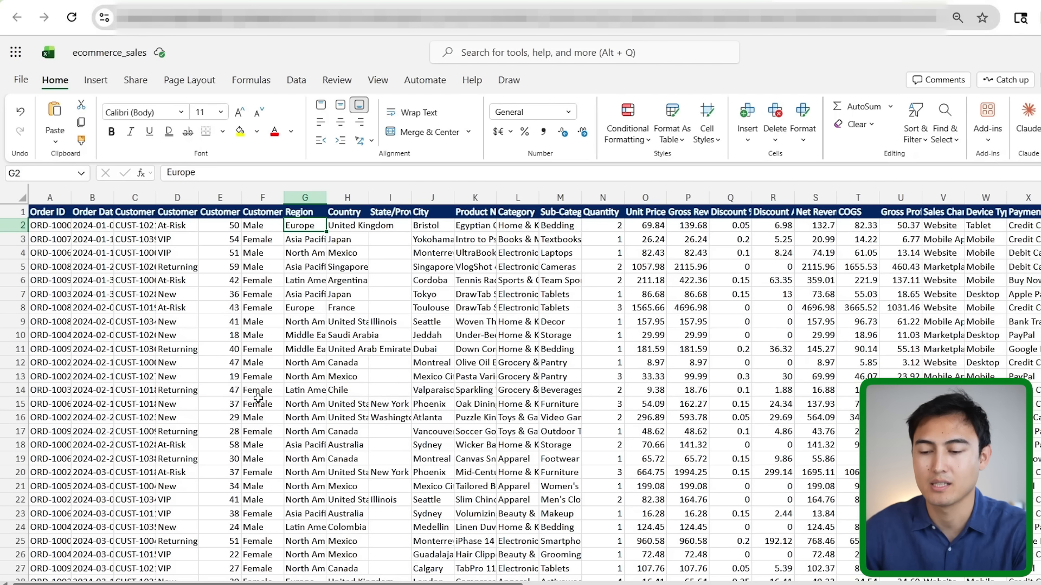
pyautogui.hotkey('ctrl', 'Down')
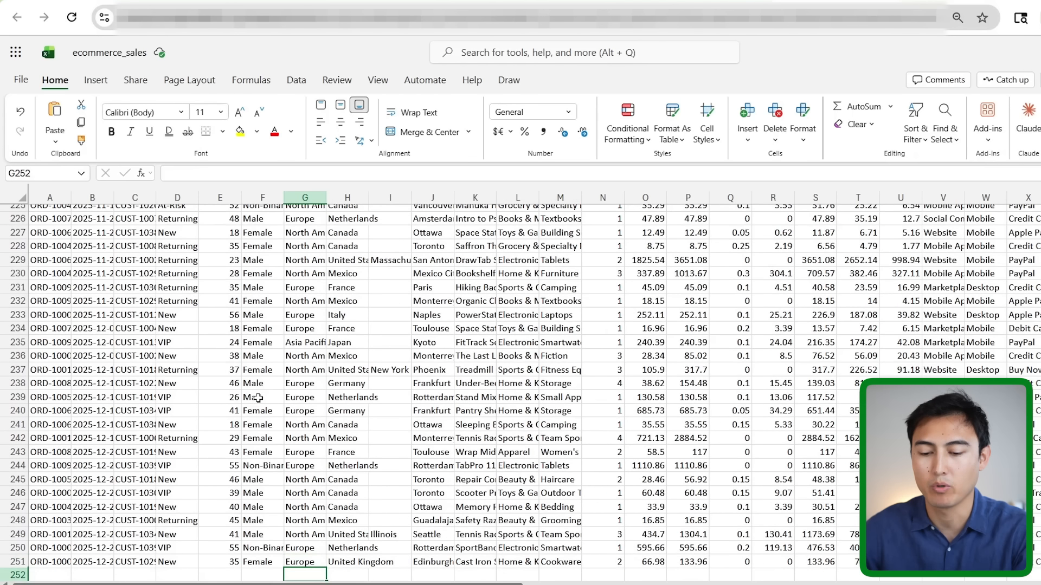
pyautogui.hotkey('ctrl', 'Up')
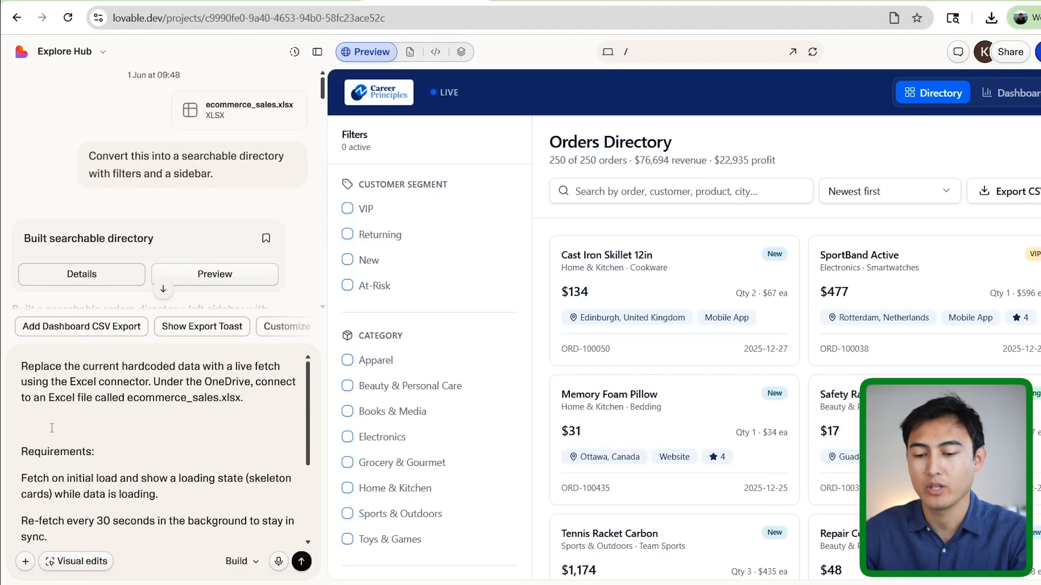
# Remove the extra blank line above "Requirements:" in the live-data prompt and check its Excel connector and ecommerce_sales.xlsx references
pyautogui.press('BackSpace')
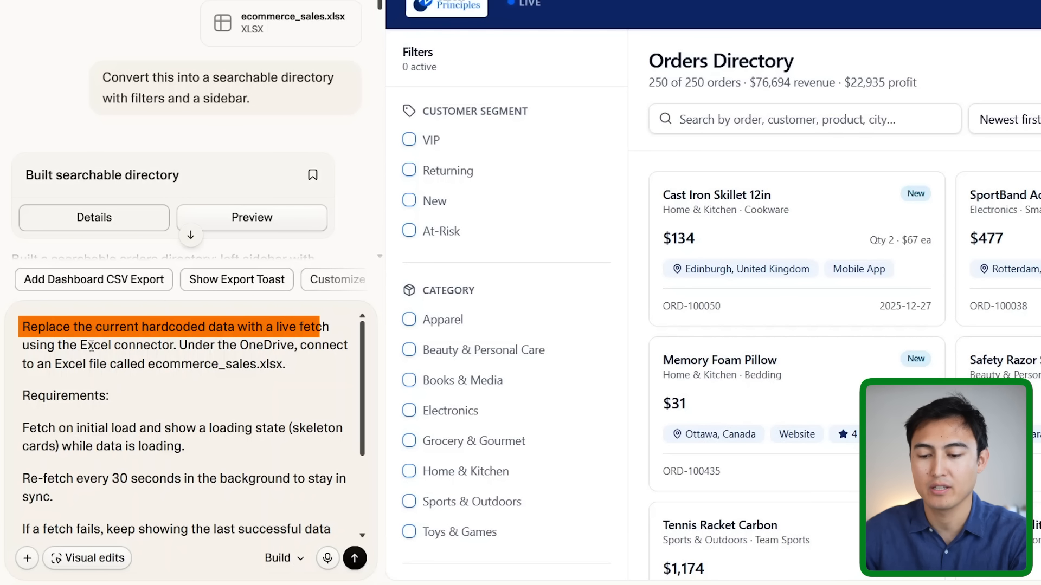
pyautogui.moveTo(79, 345); pyautogui.dragTo(170, 346)
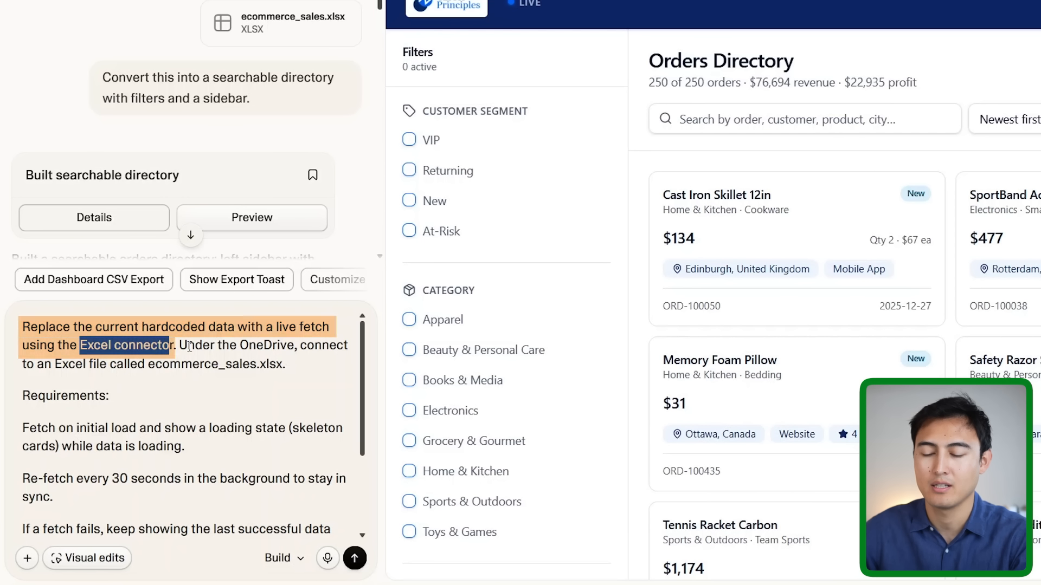
pyautogui.click(187, 345)
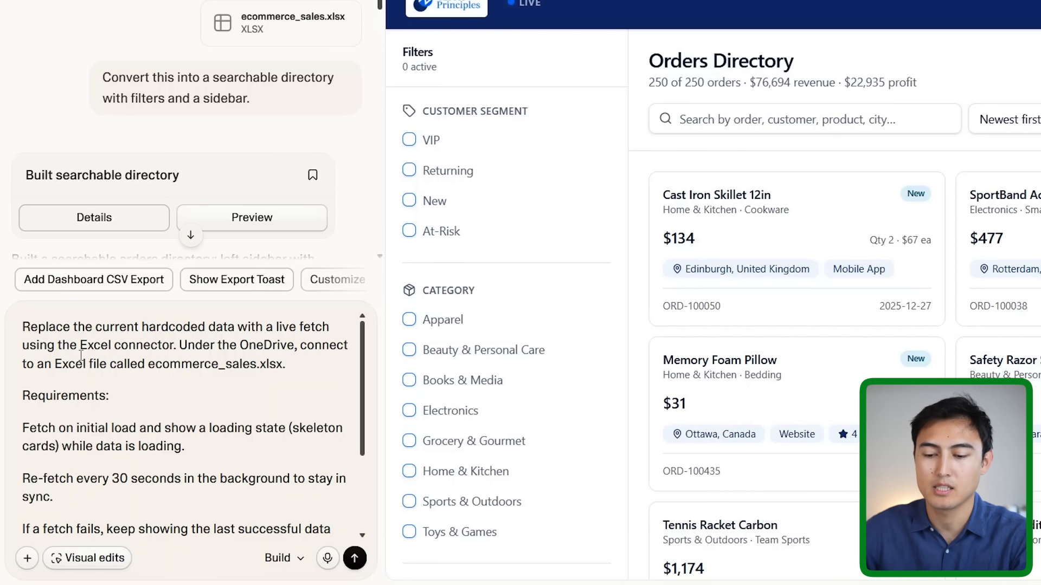
pyautogui.moveTo(149, 364); pyautogui.dragTo(283, 372)
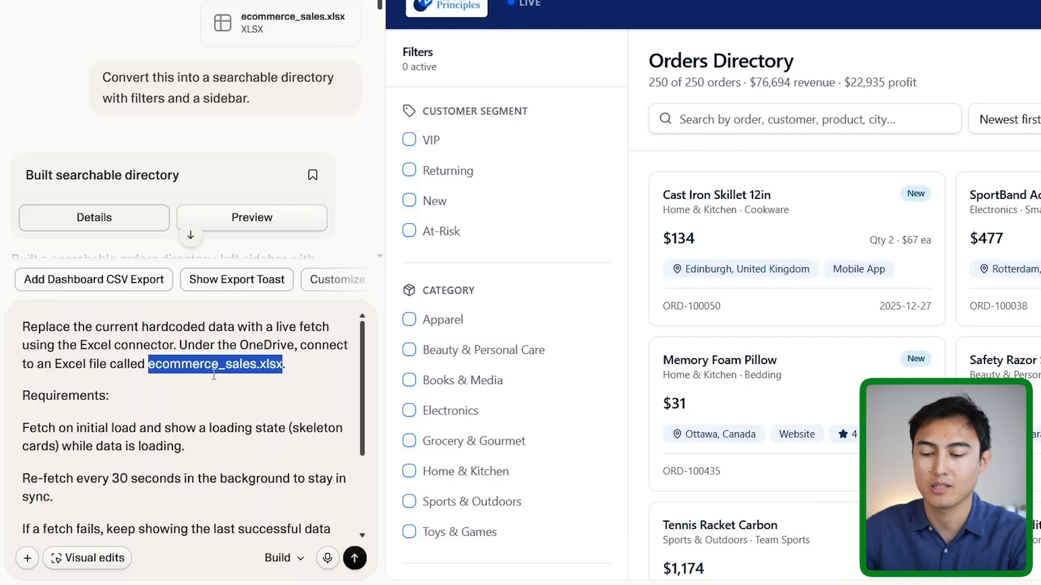
pyautogui.press('Down')
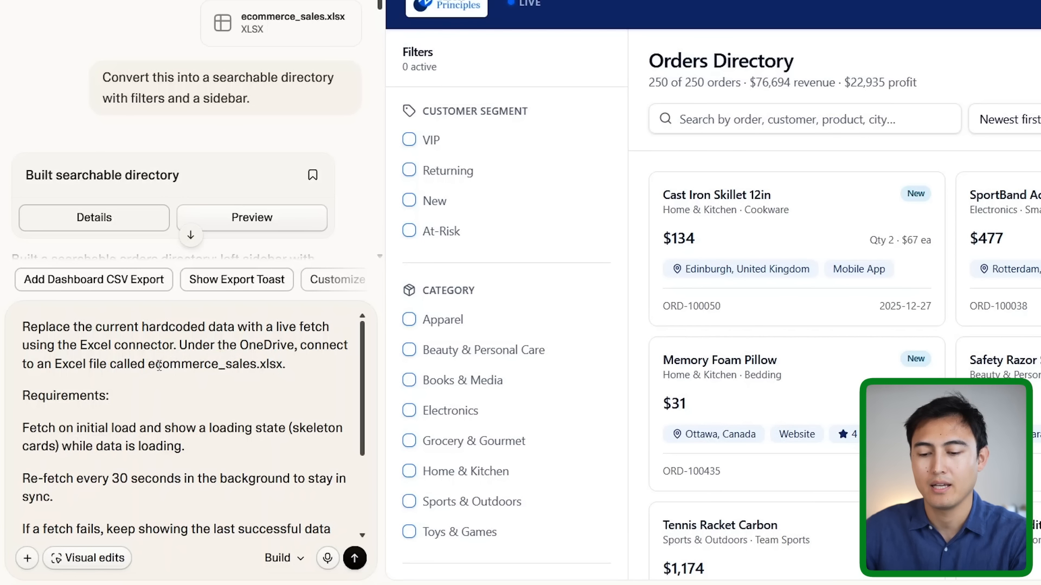
# Review the prompt's 30-second re-fetch, fetch-failure and "Live" indicator requirements, and submit it to replace the hardcoded data
pyautogui.scroll(-1, 161, 366)
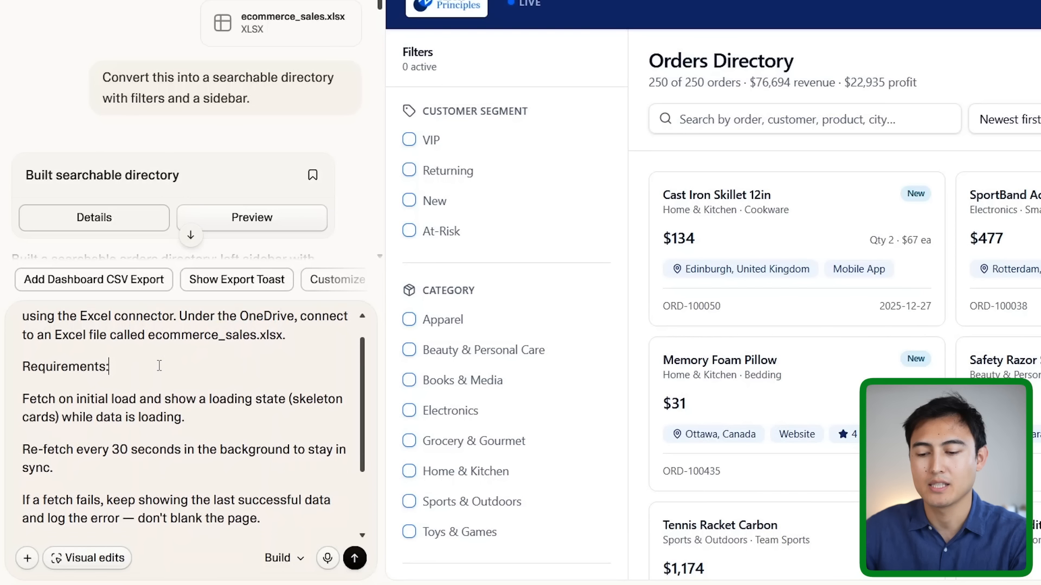
pyautogui.tripleClick(199, 440)
pyautogui.click(199, 440)
pyautogui.scroll(-3, 198, 439)
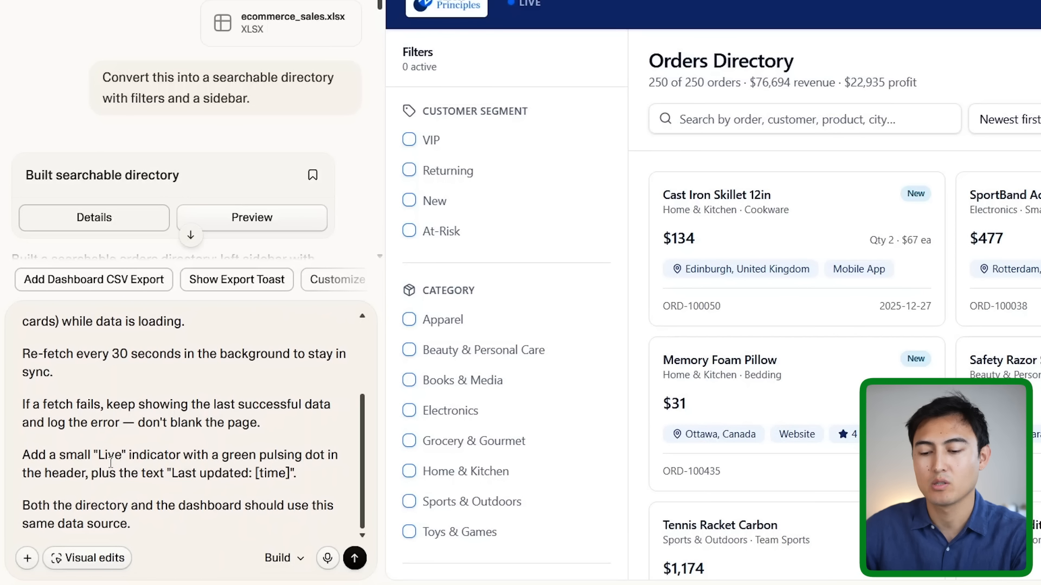
pyautogui.tripleClick(110, 462)
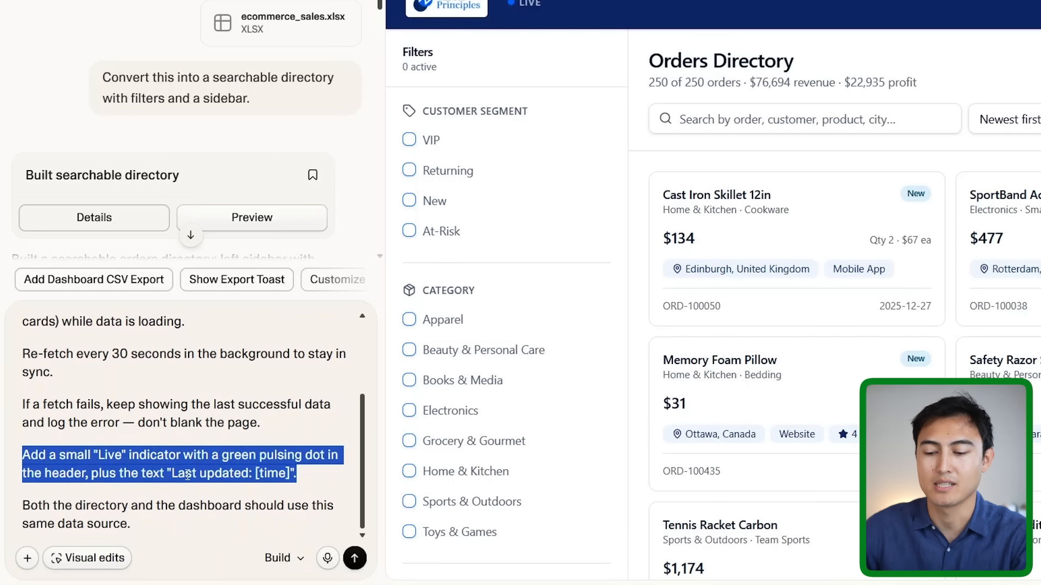
pyautogui.click(243, 468)
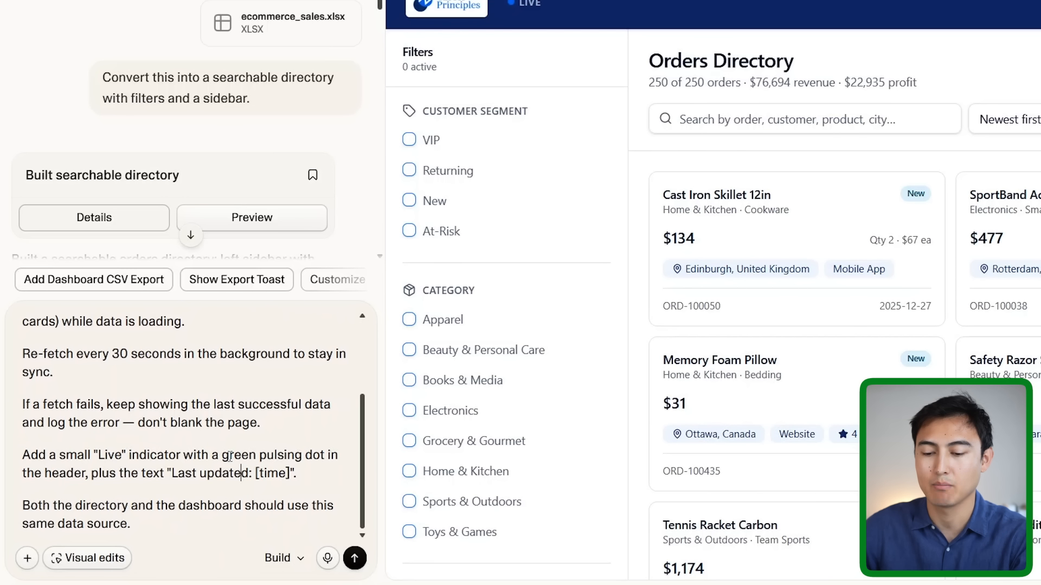
pyautogui.click(355, 558)
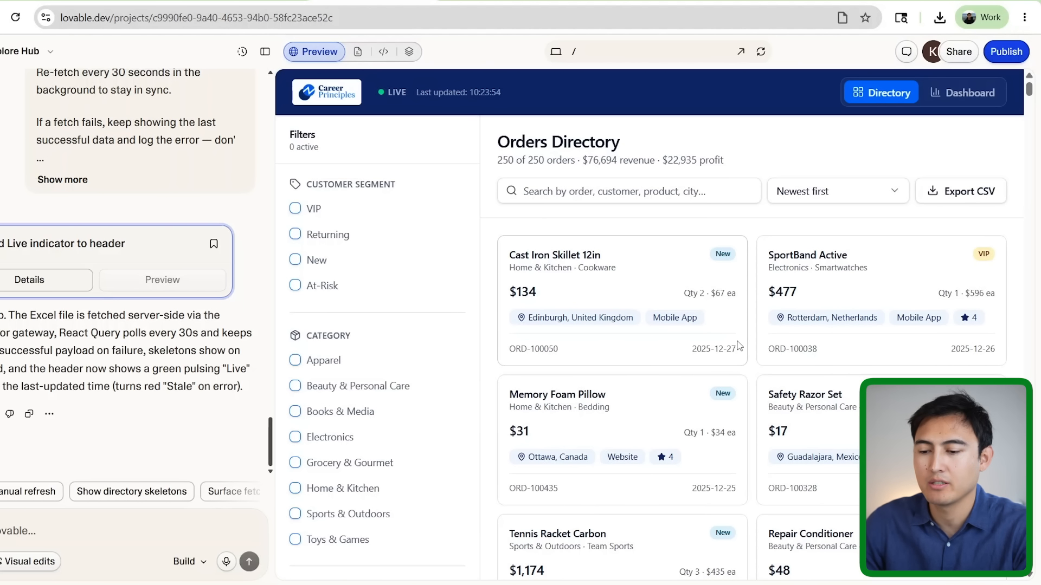
# Look over the updated Orders Directory, open the app preview in its own browser tab and examine the Region filters
pyautogui.scroll(-4, 738, 342)
pyautogui.scroll(4, 737, 342)
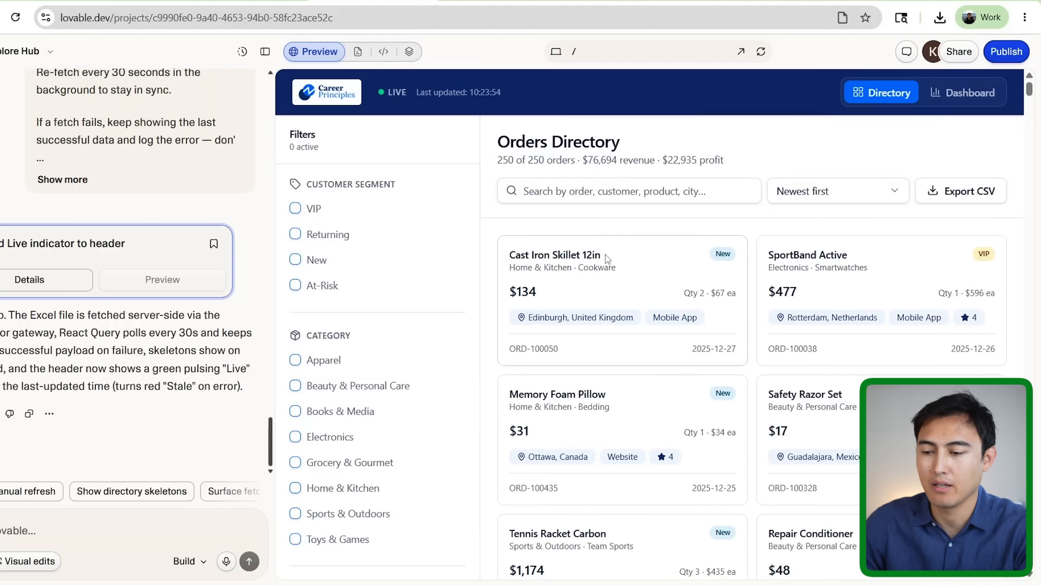
pyautogui.click(740, 53)
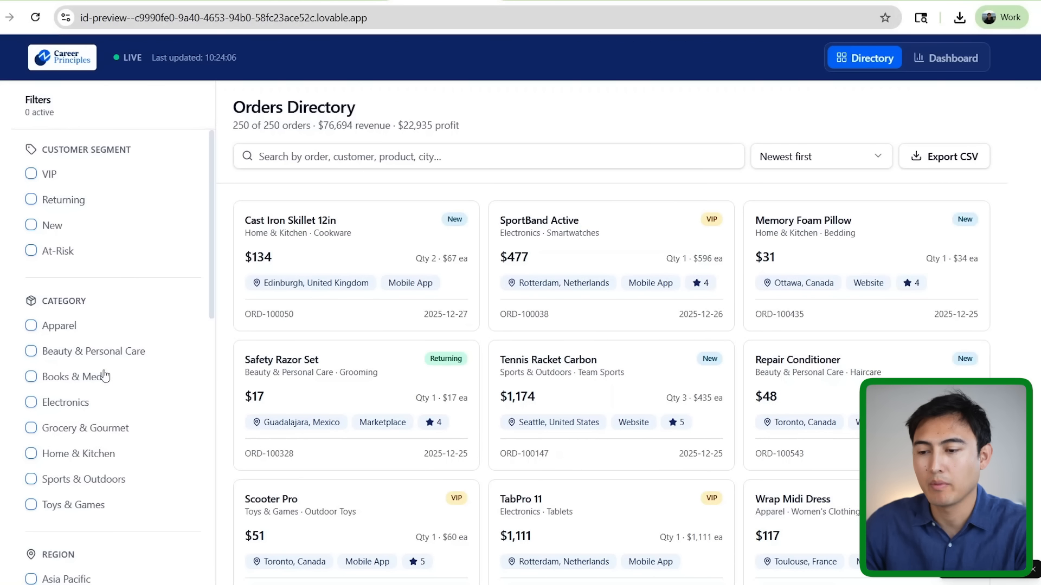
pyautogui.scroll(-4, 104, 375)
pyautogui.scroll(-1, 105, 375)
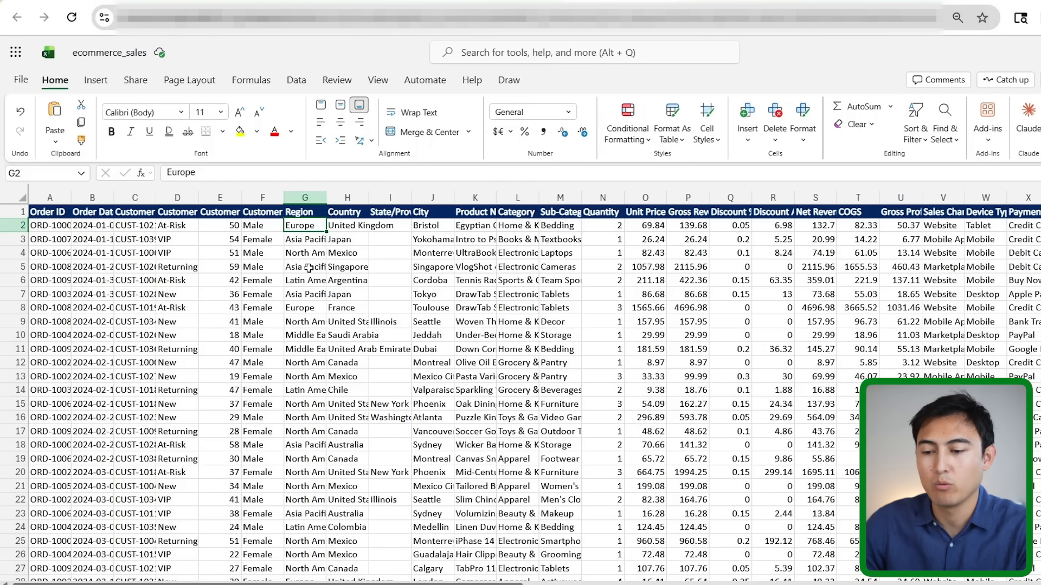
# Replace the Region in G2 of the ecommerce_sales Excel workbook with a test name and filter the live directory by that new region
pyautogui.press('Down')
pyautogui.press('Up')
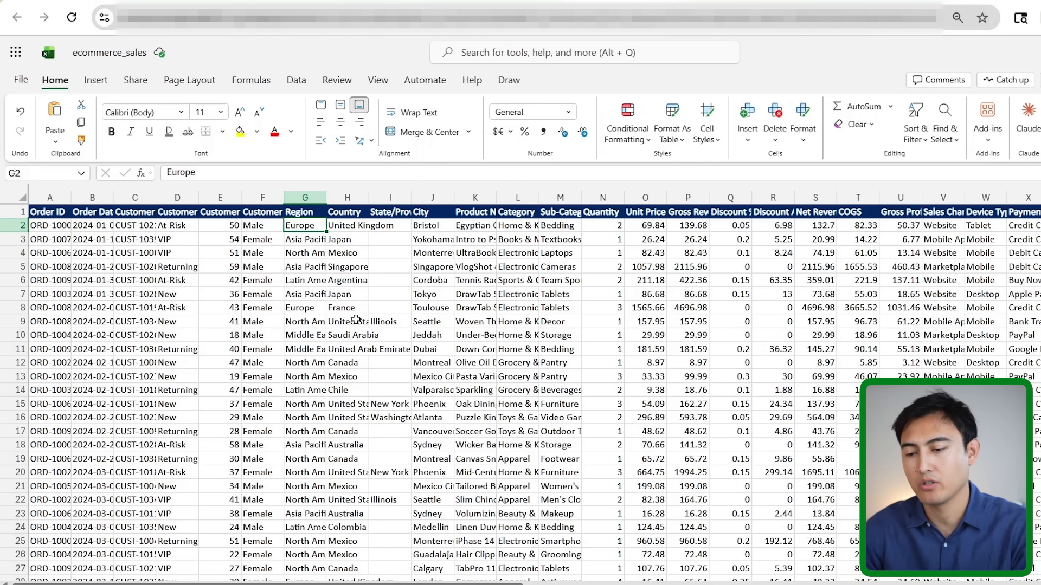
pyautogui.press('Down')
pyautogui.press('Up')
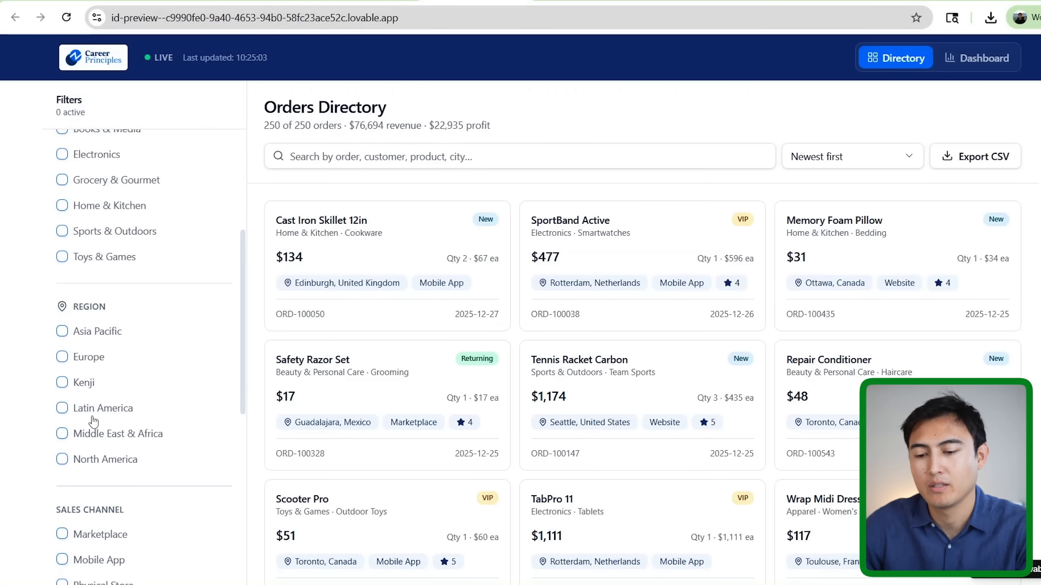
pyautogui.click(61, 383)
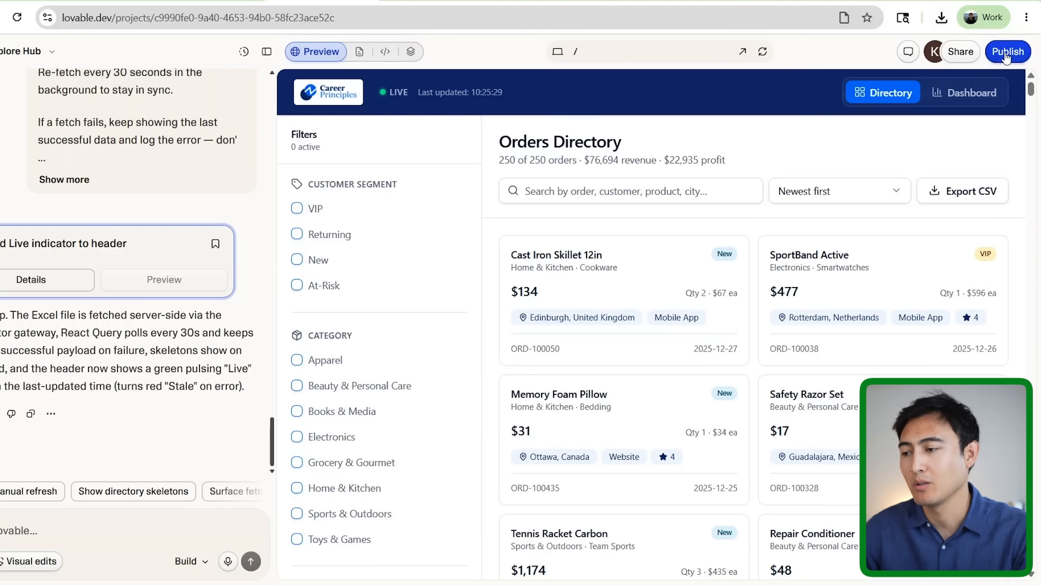
# Return to the Lovable project and open the app's publishing options
pyautogui.click(1006, 54)
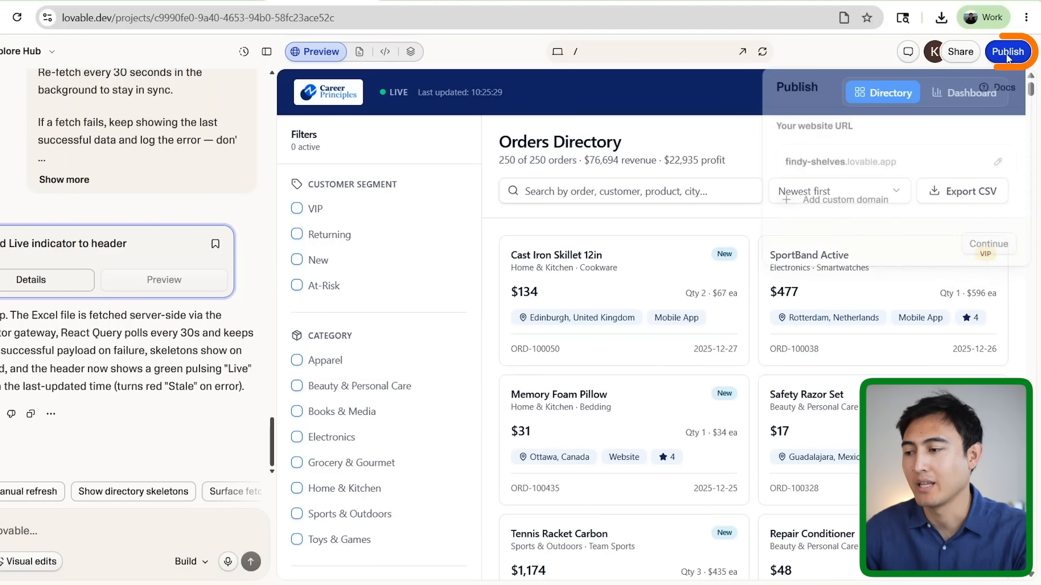